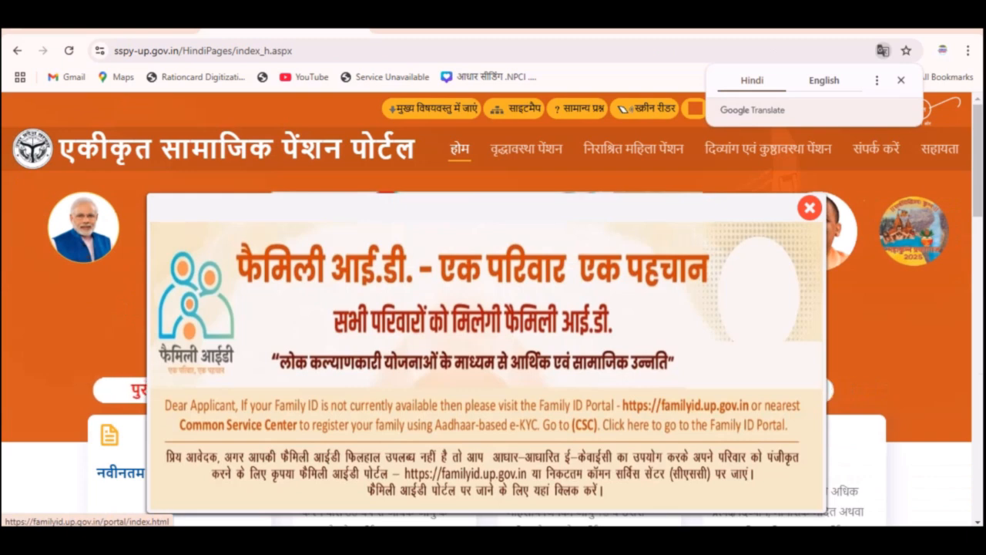
# Close the Family ID notice and go to the वृद्धावस्था पेंशन scheme page.
pyautogui.click(809, 207)
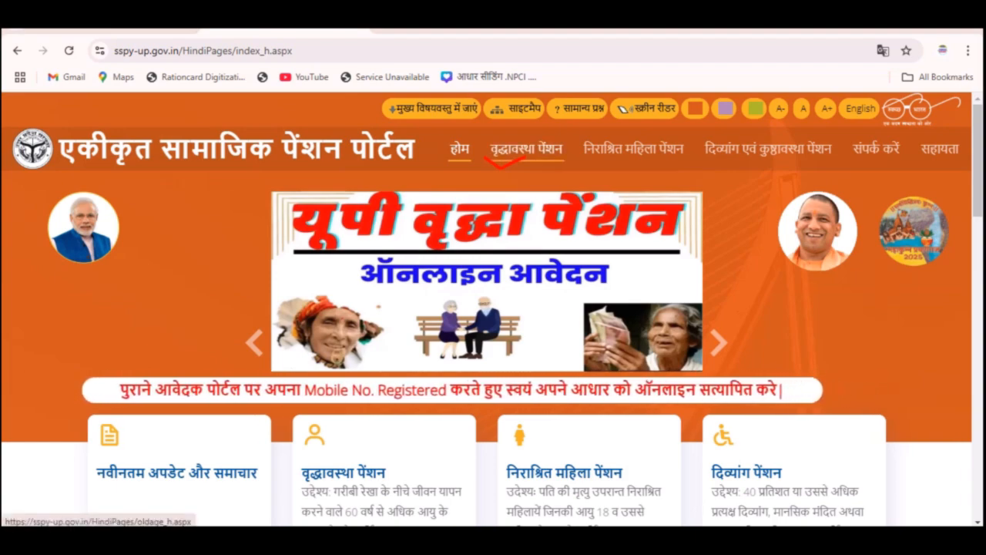
pyautogui.click(526, 149)
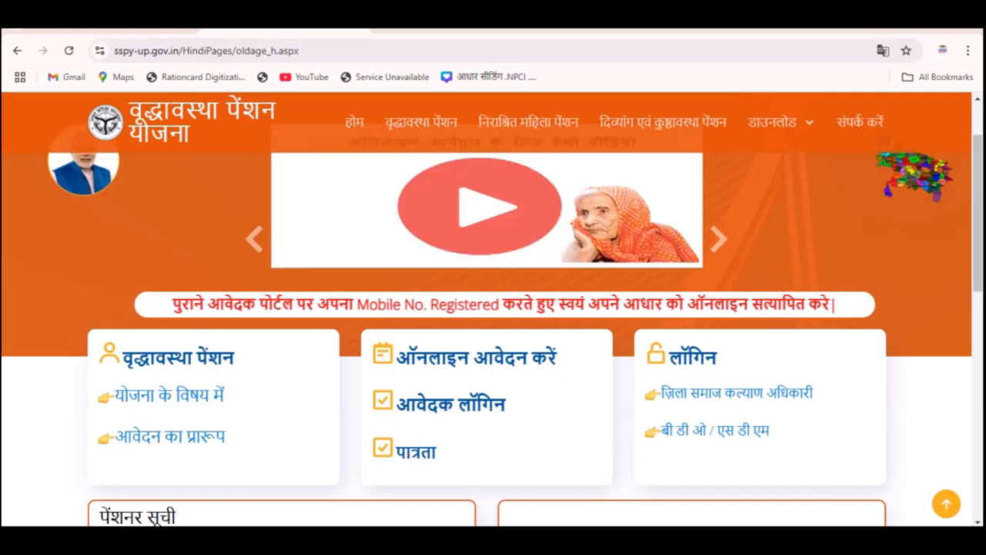
pyautogui.moveTo(365, 369)
pyautogui.mouseDown()
pyautogui.moveTo(386, 379)
pyautogui.moveTo(406, 365)
pyautogui.mouseUp()
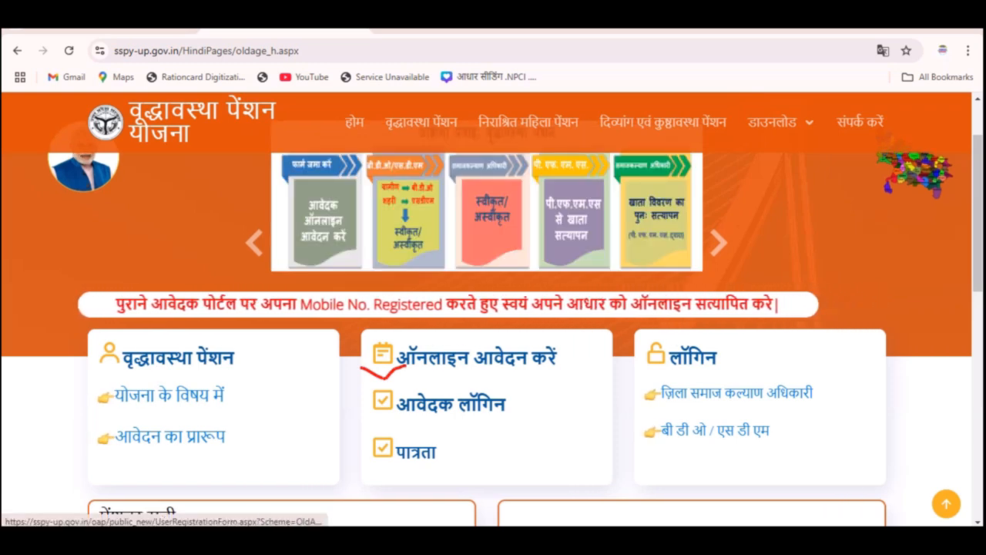
# Start a new application via ऑनलाइन आवेदन करें to get the blank personal details form.
pyautogui.click(476, 358)
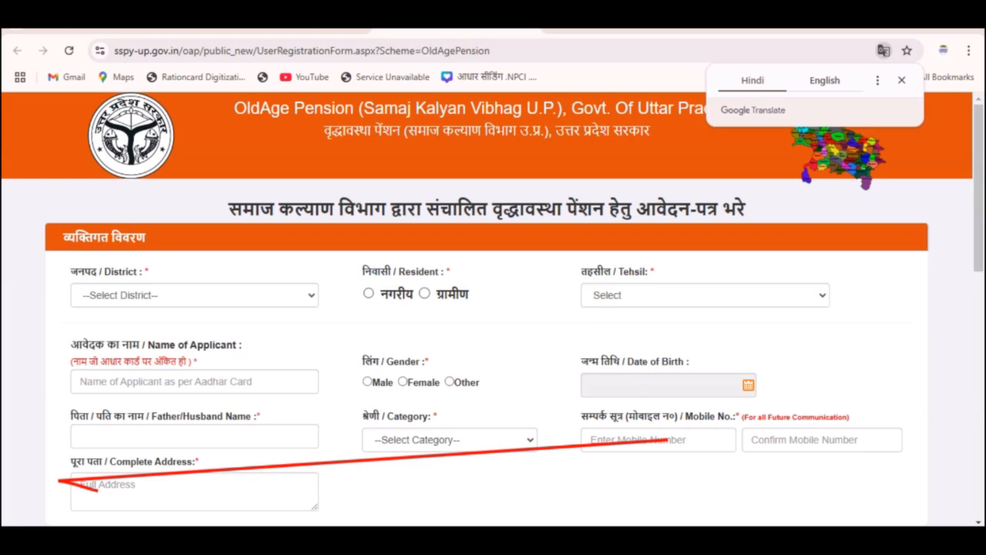
# Select KANPUR DEHAT as the district.
pyautogui.click(194, 295)
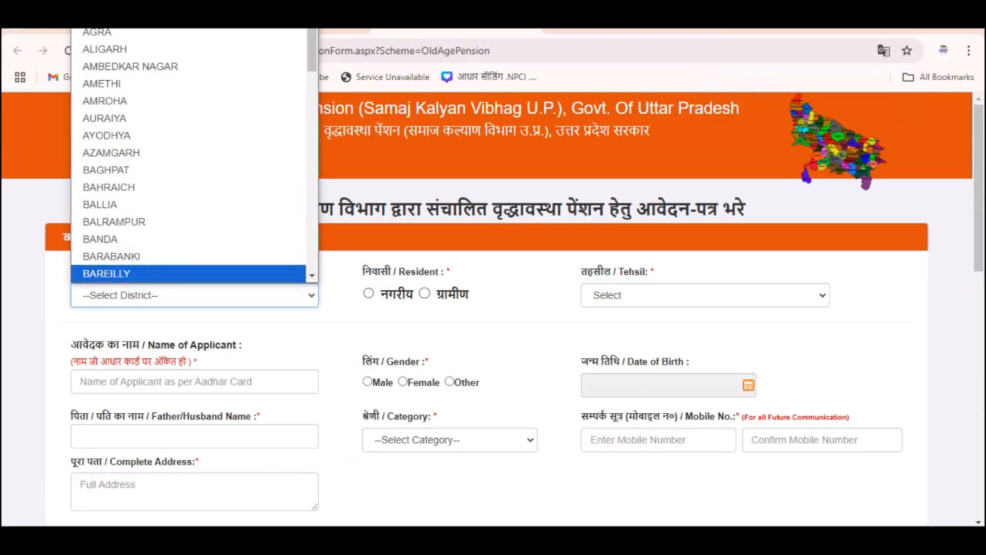
pyautogui.click(337, 320)
pyautogui.click(424, 294)
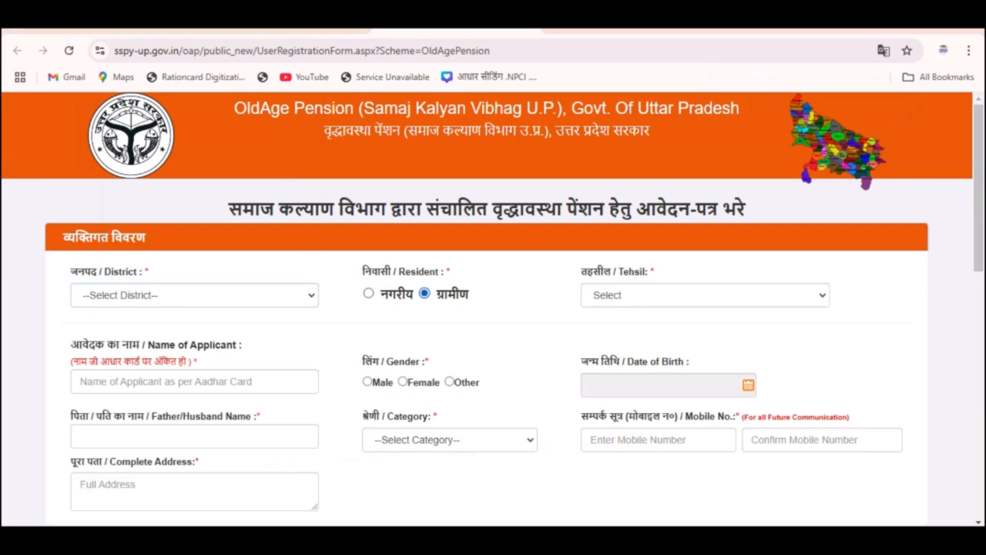
pyautogui.click(705, 295)
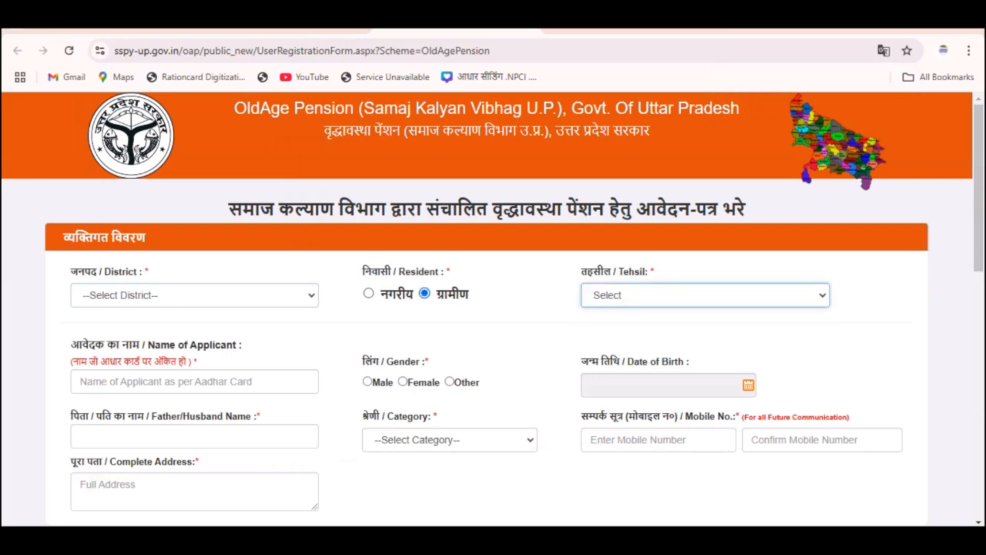
pyautogui.click(705, 295)
pyautogui.click(705, 295)
pyautogui.click(194, 295)
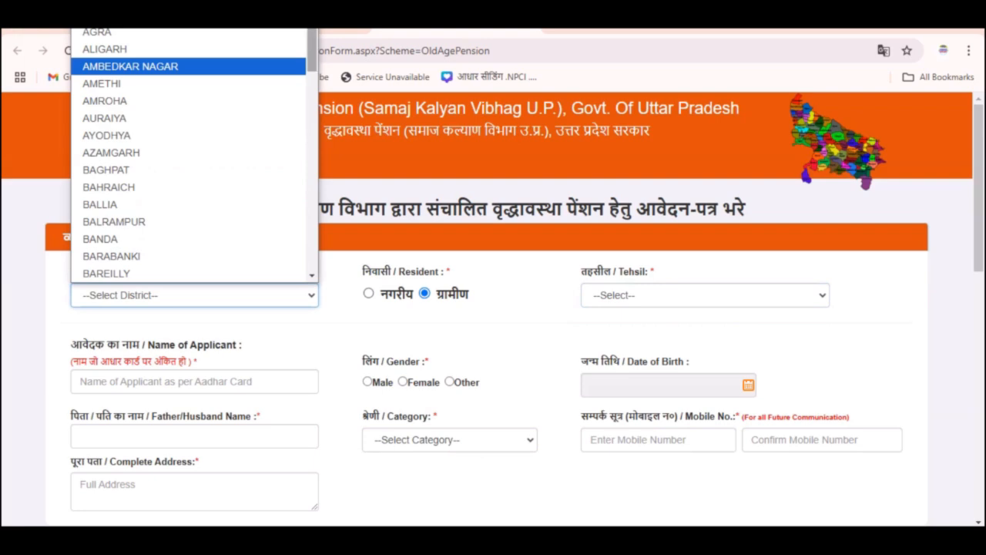
pyautogui.scroll(-5, 192, 154)
pyautogui.scroll(-3, 193, 154)
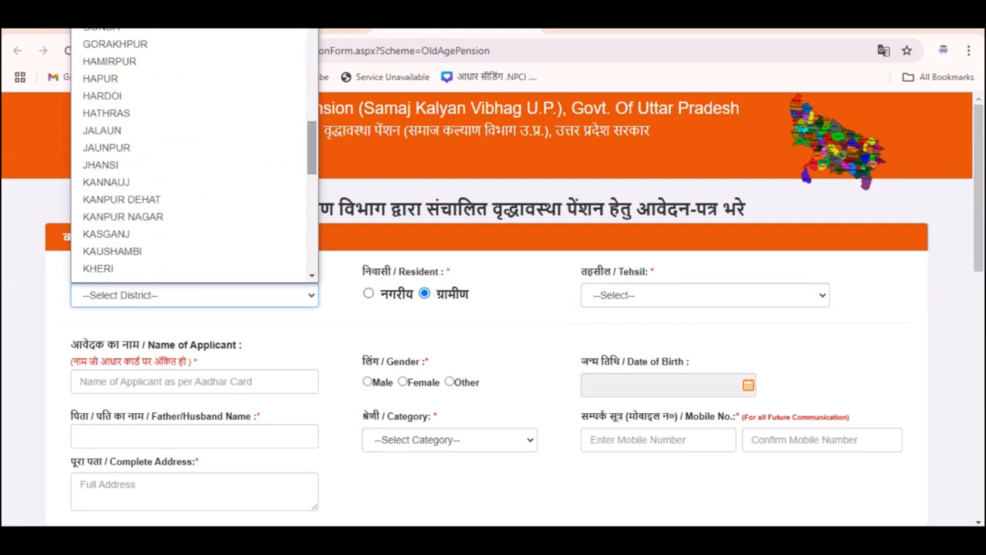
pyautogui.click(189, 200)
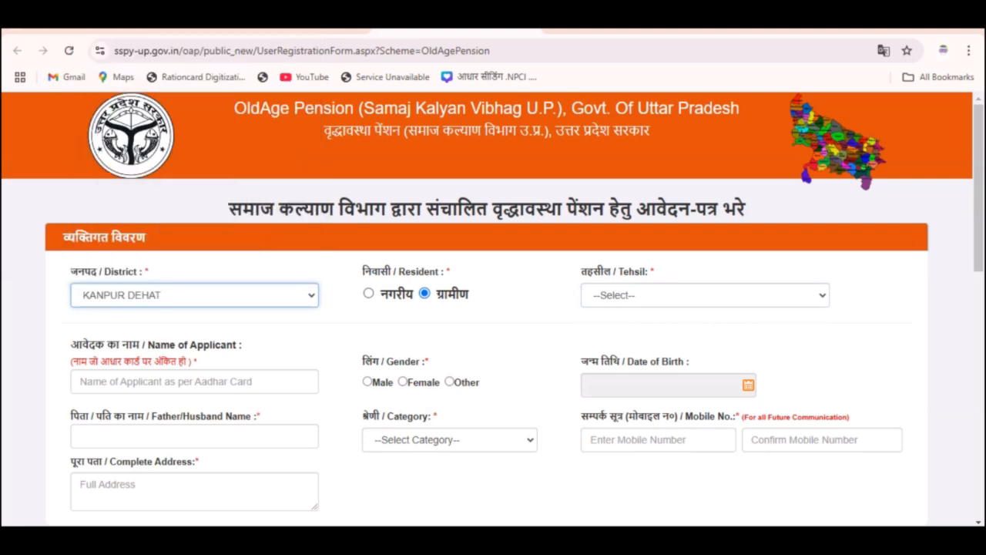
# Mark rural (ग्रामीण) residence and choose Sikandra as the tehsil.
pyautogui.click(705, 295)
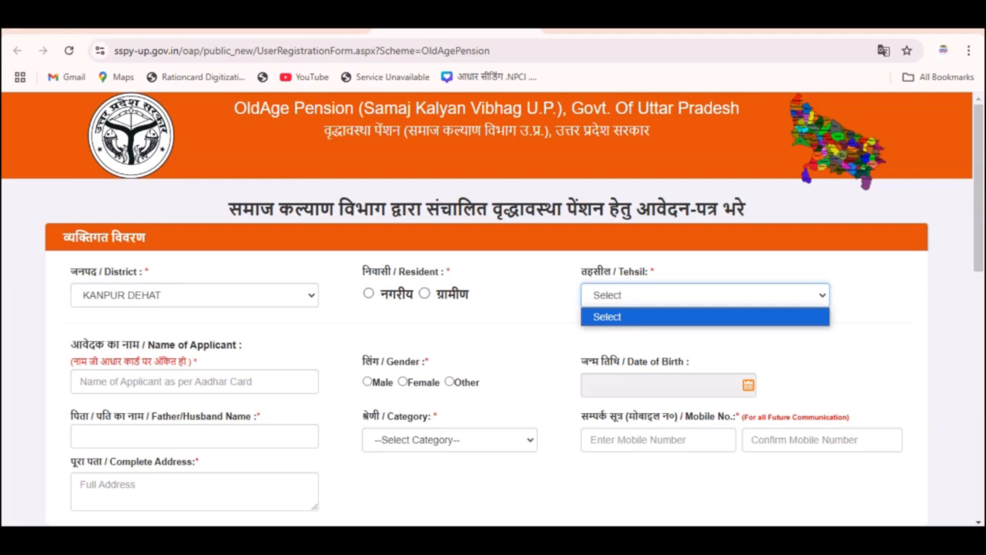
pyautogui.click(425, 294)
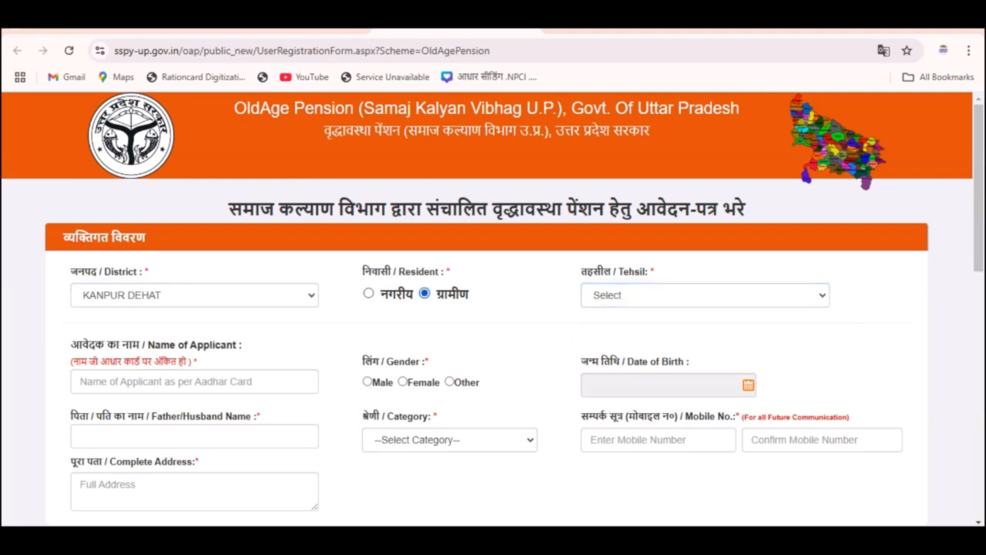
pyautogui.click(705, 295)
pyautogui.click(705, 295)
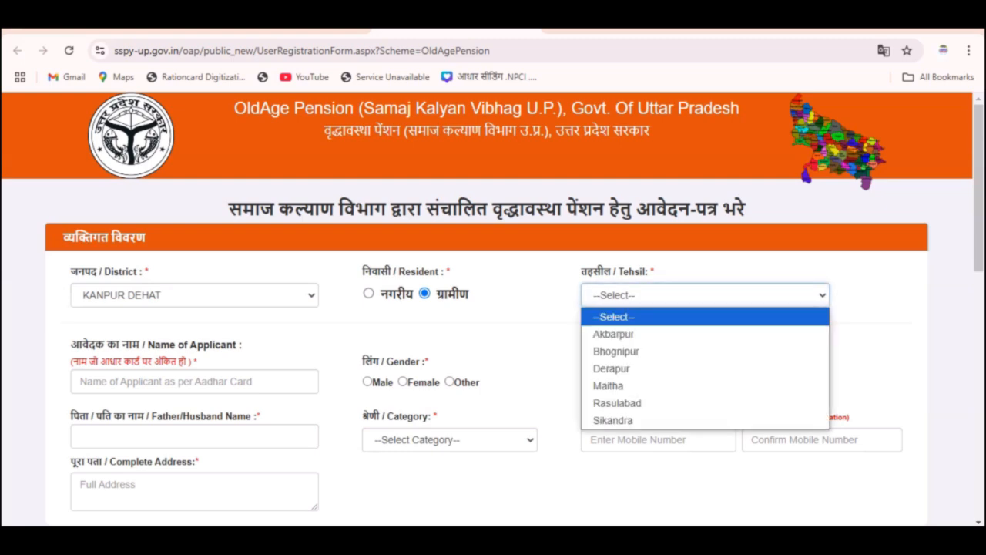
pyautogui.click(613, 420)
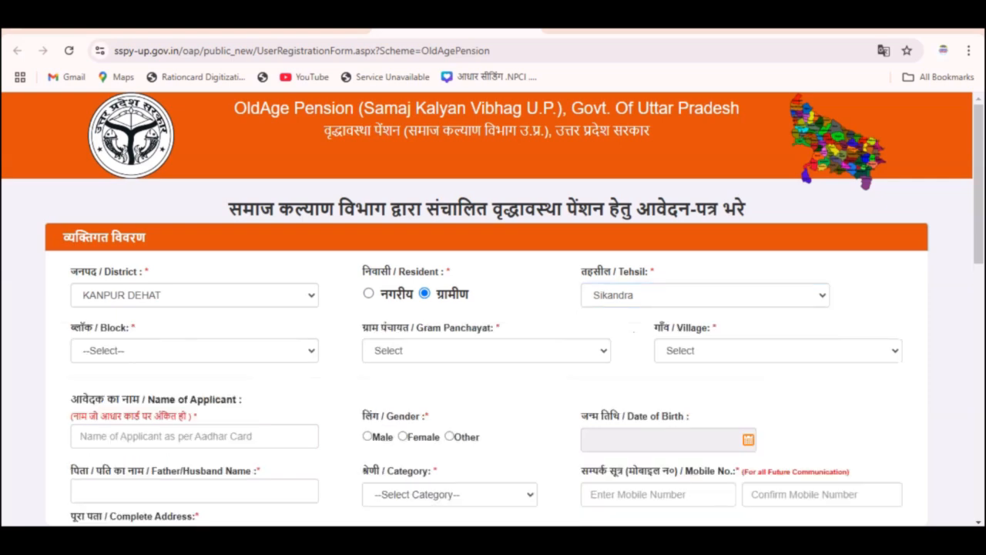
# Pick block RAJPUR, then SILHAULA BUJURG for both gram panchayat and village.
pyautogui.click(194, 350)
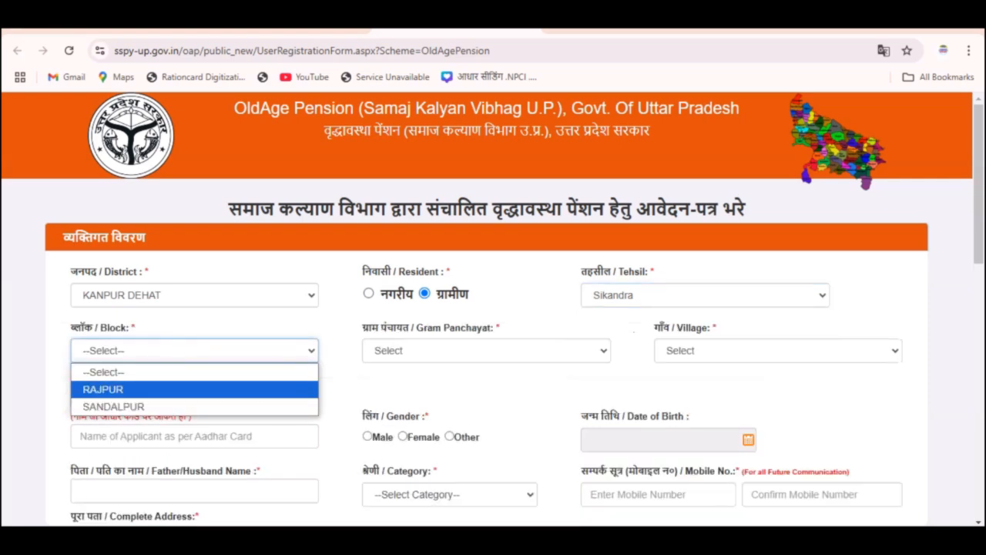
pyautogui.press('Return')
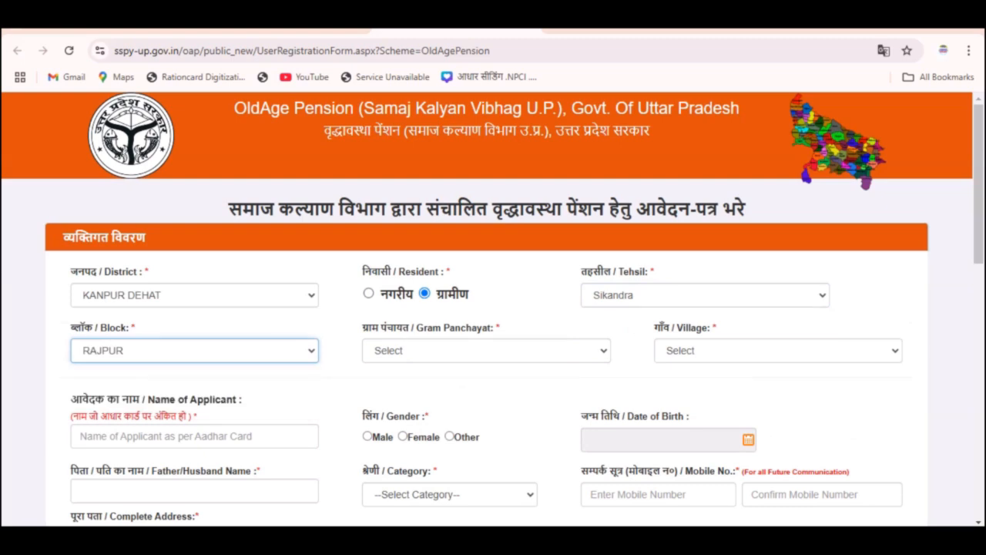
pyautogui.click(486, 351)
pyautogui.click(486, 351)
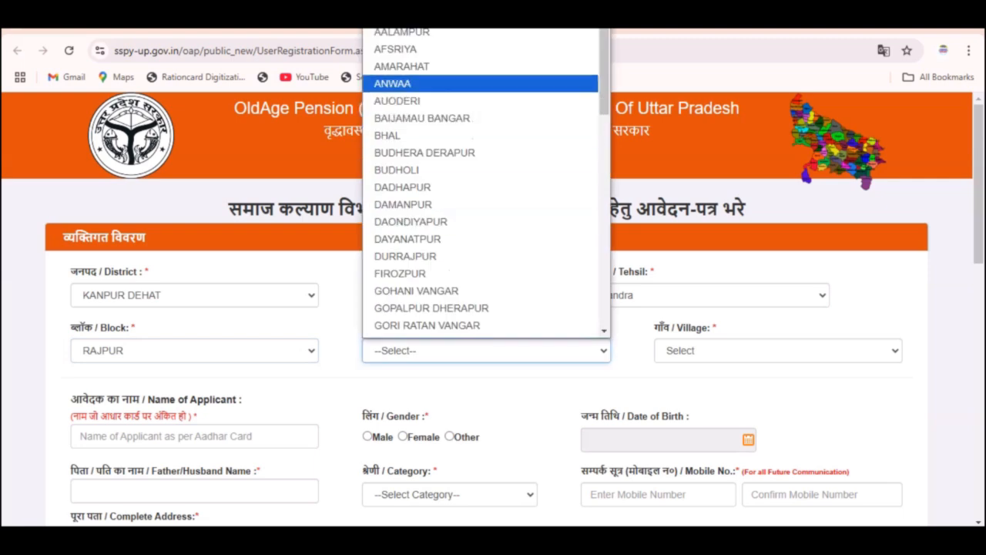
pyautogui.scroll(-3, 486, 182)
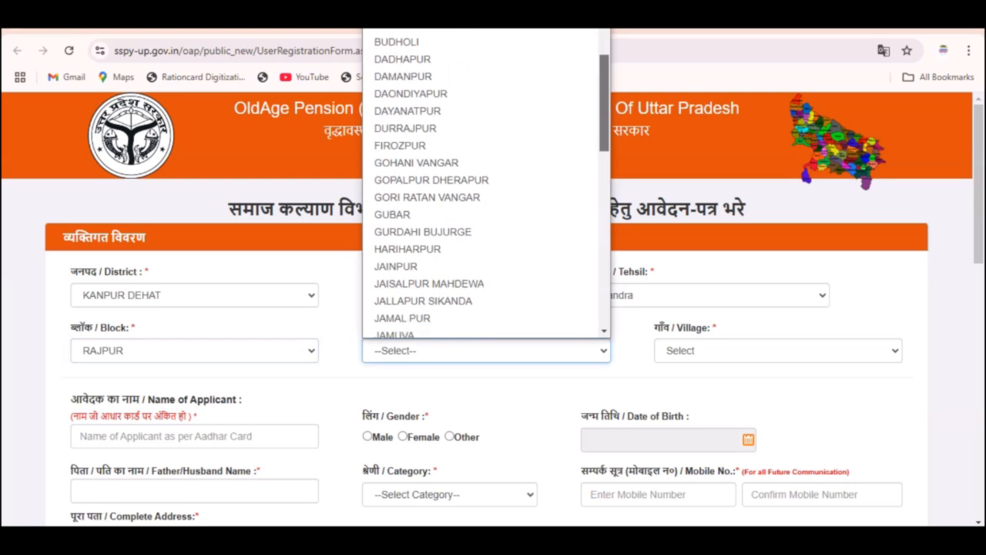
pyautogui.scroll(-8, 487, 182)
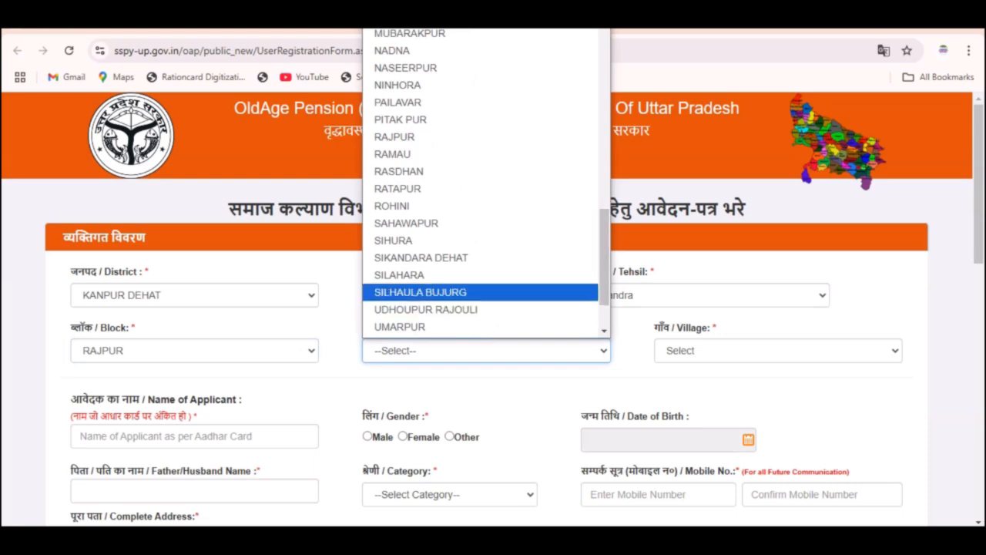
pyautogui.click(420, 292)
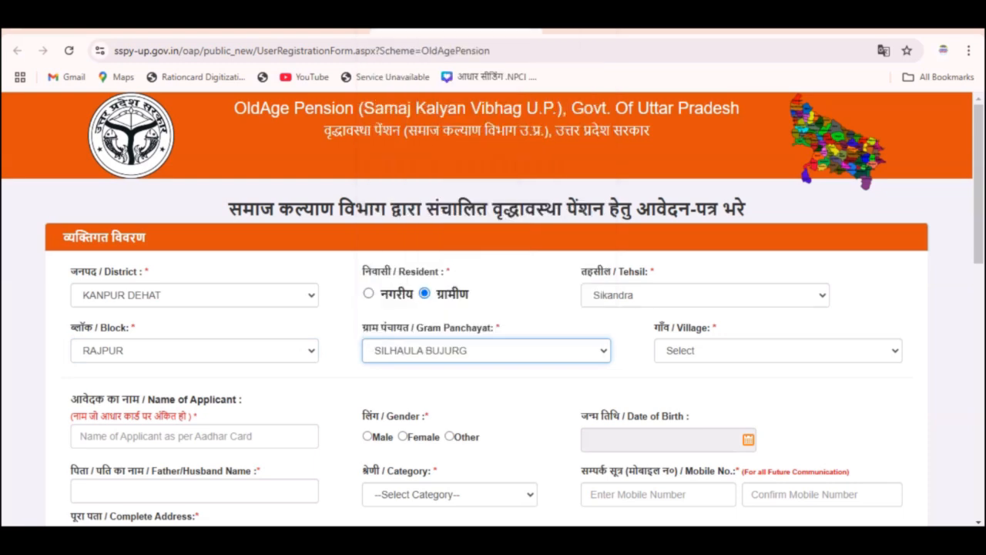
pyautogui.click(778, 350)
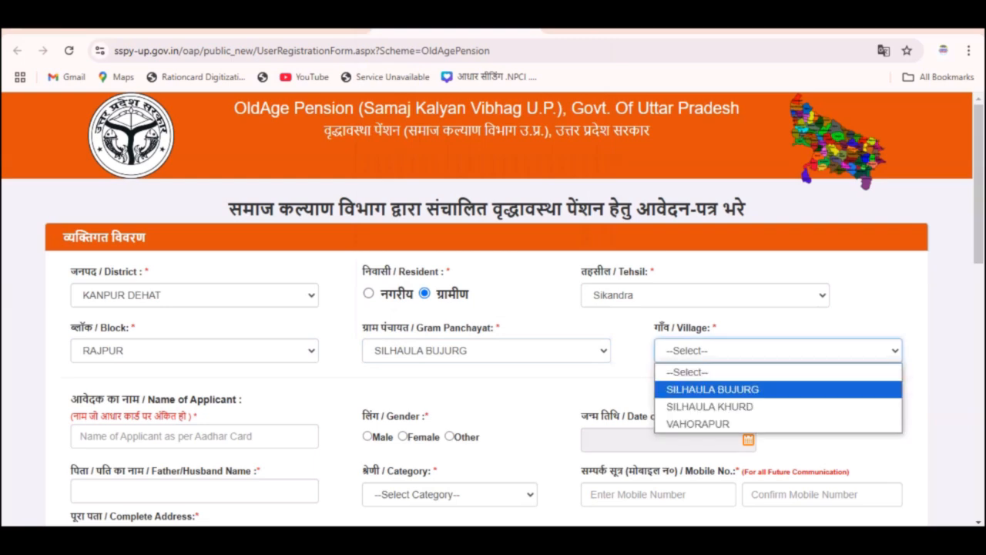
pyautogui.click(724, 389)
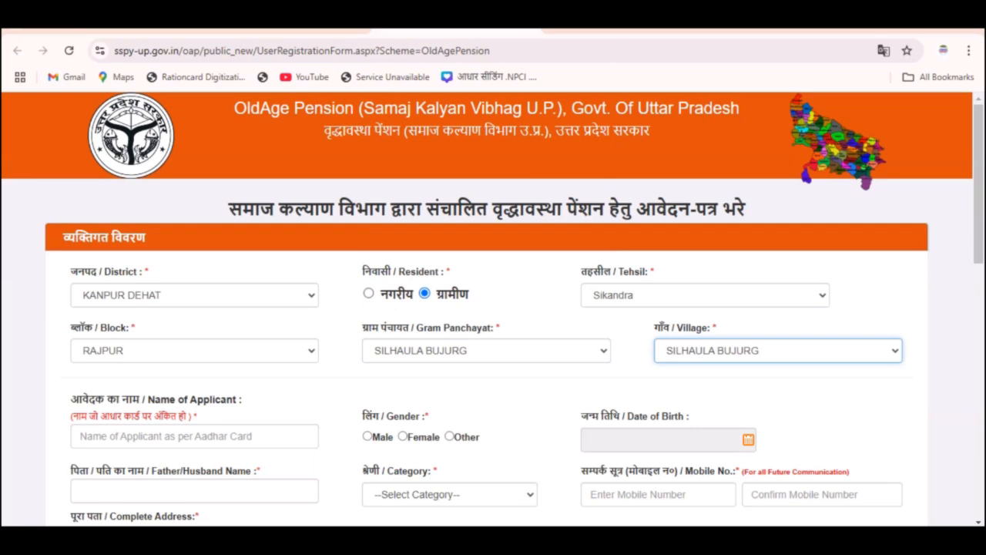
pyautogui.click(185, 436)
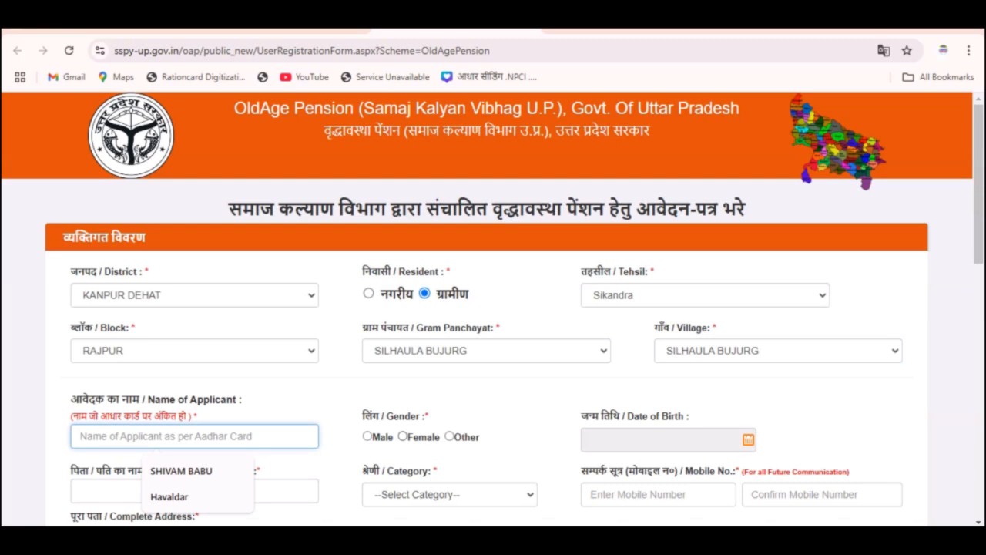
# Mark the applicant as male and pick 5 May 2004 as the date of birth.
pyautogui.click(368, 437)
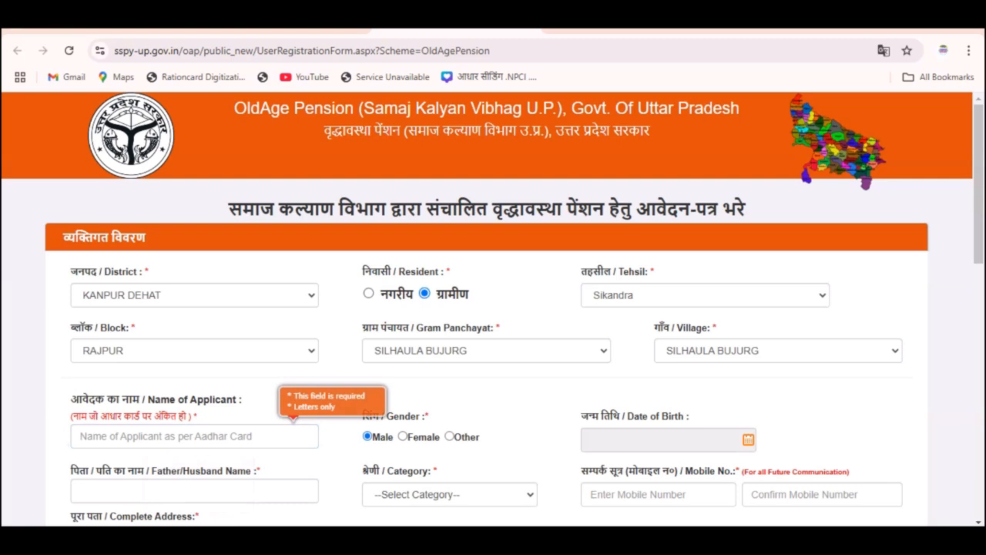
pyautogui.click(748, 440)
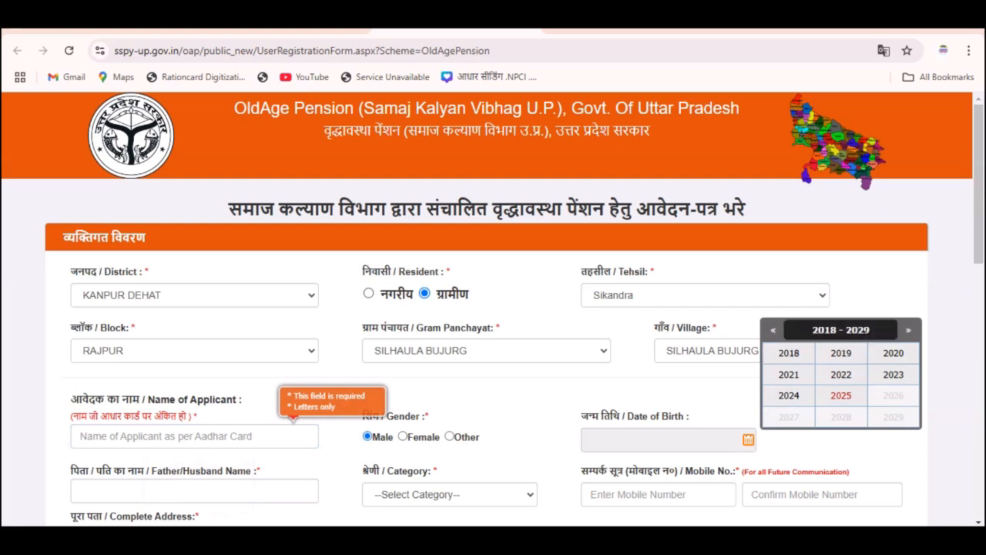
pyautogui.click(789, 353)
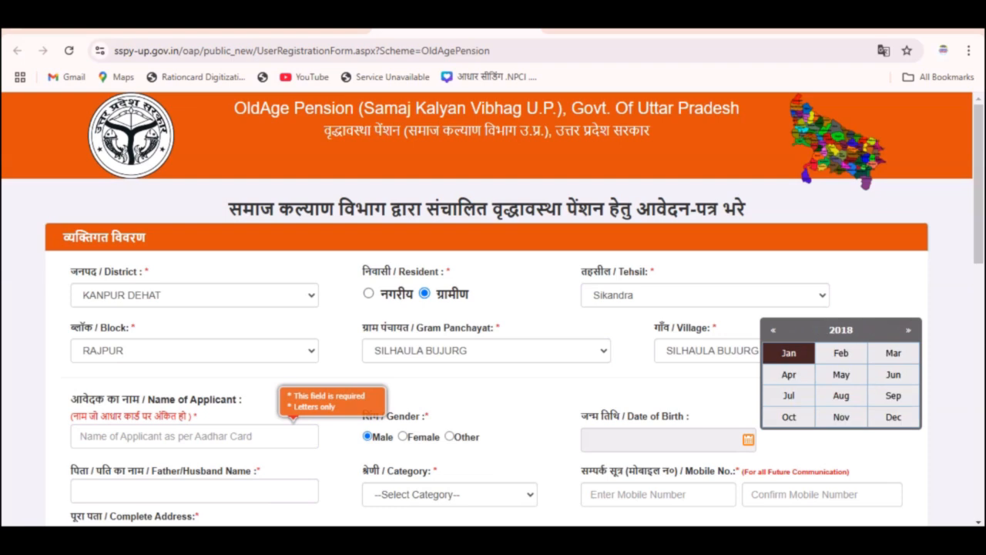
pyautogui.click(840, 330)
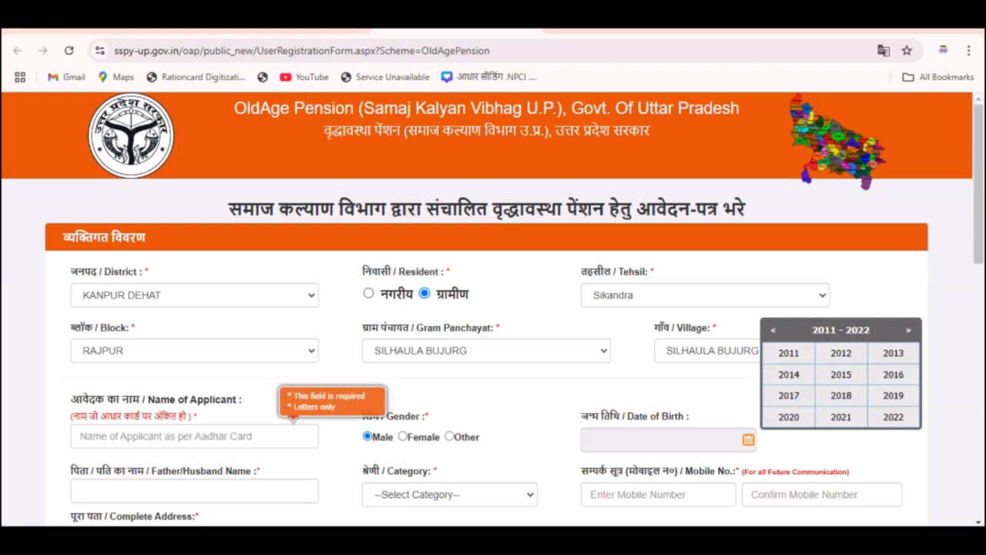
pyautogui.click(789, 353)
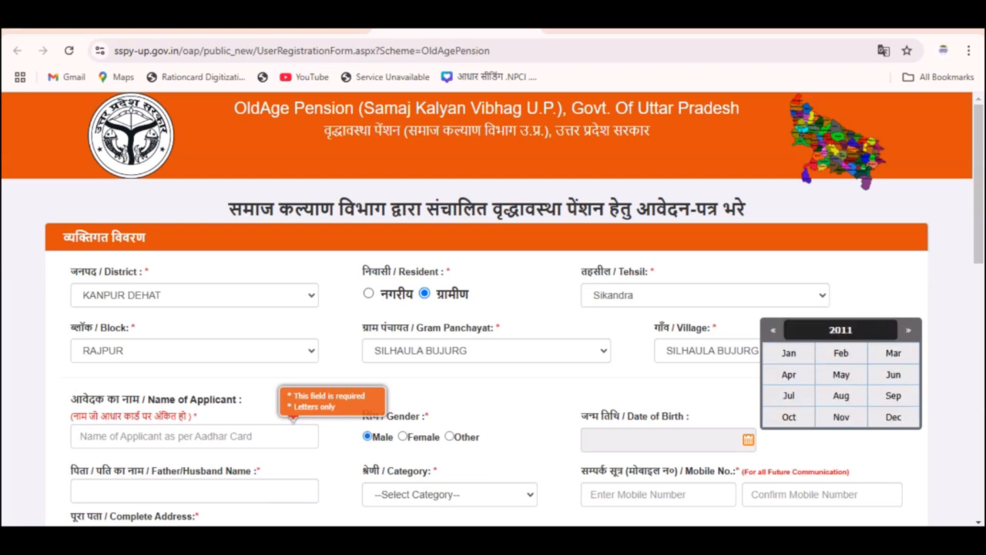
pyautogui.click(840, 330)
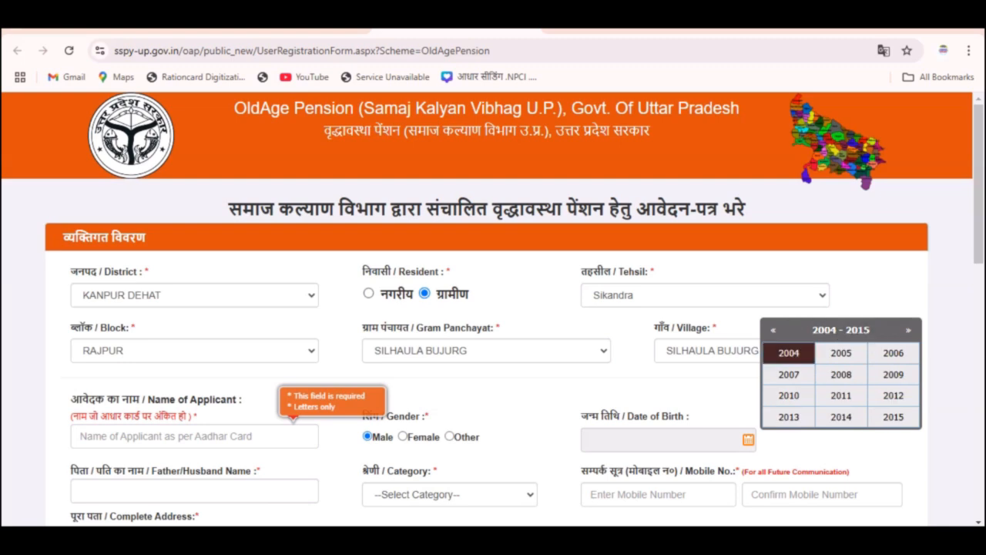
pyautogui.click(789, 353)
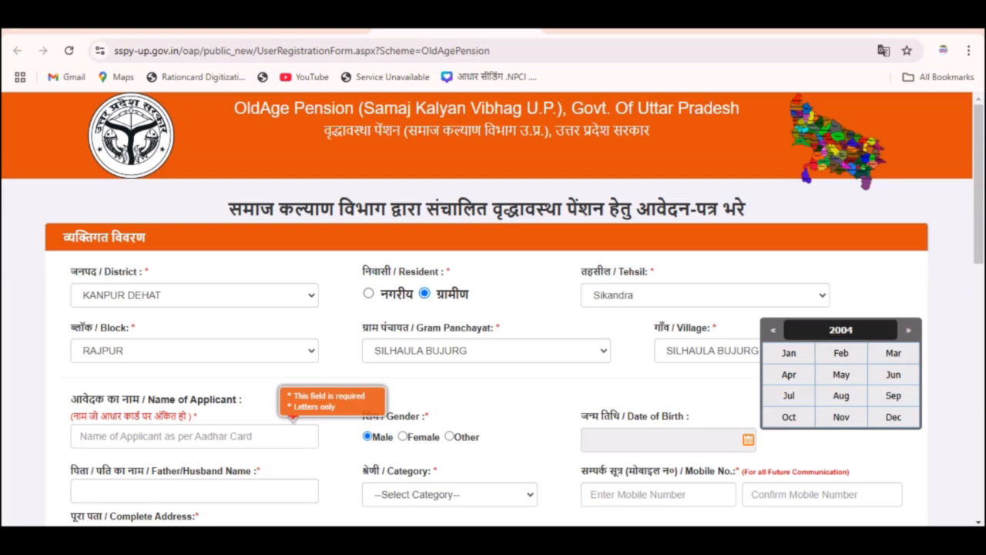
pyautogui.click(840, 330)
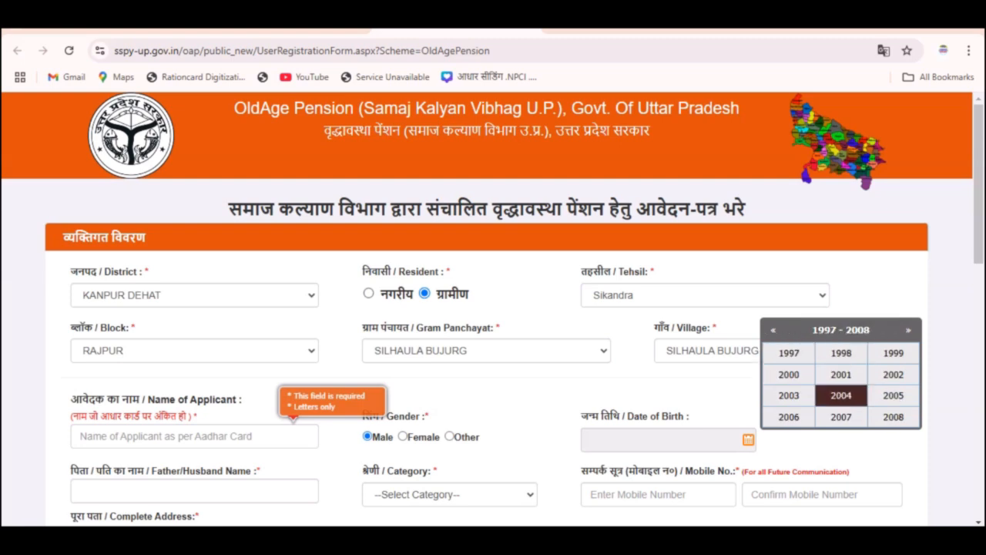
pyautogui.click(841, 395)
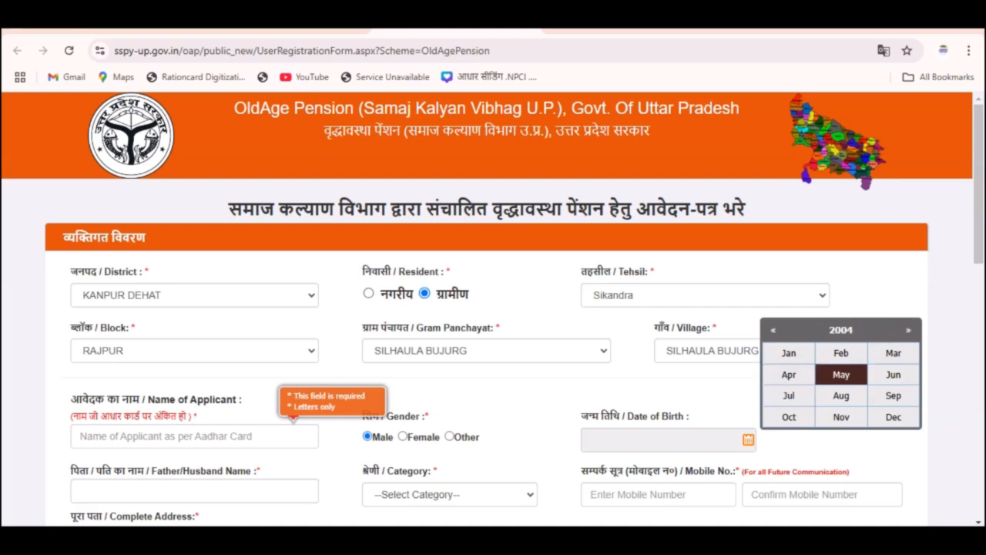
pyautogui.click(841, 374)
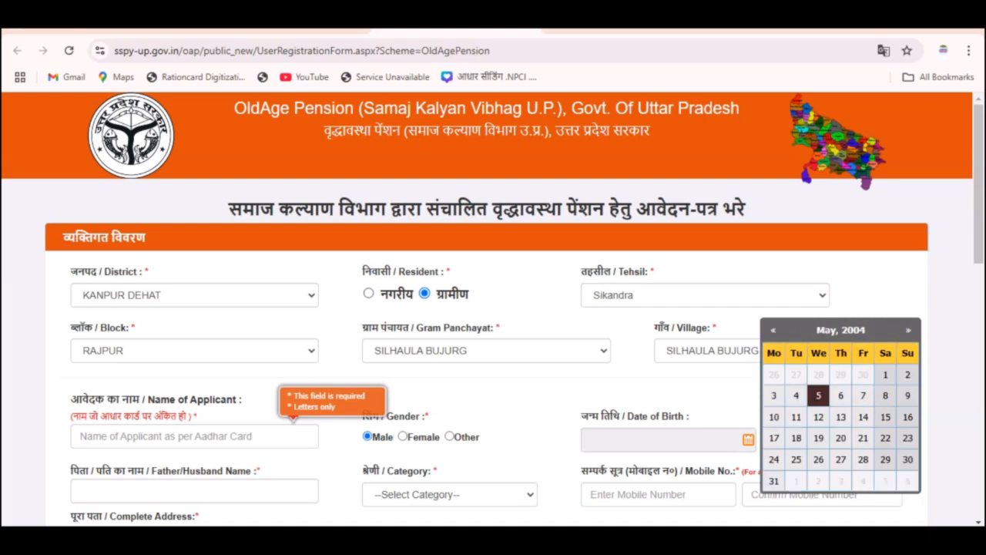
pyautogui.click(818, 395)
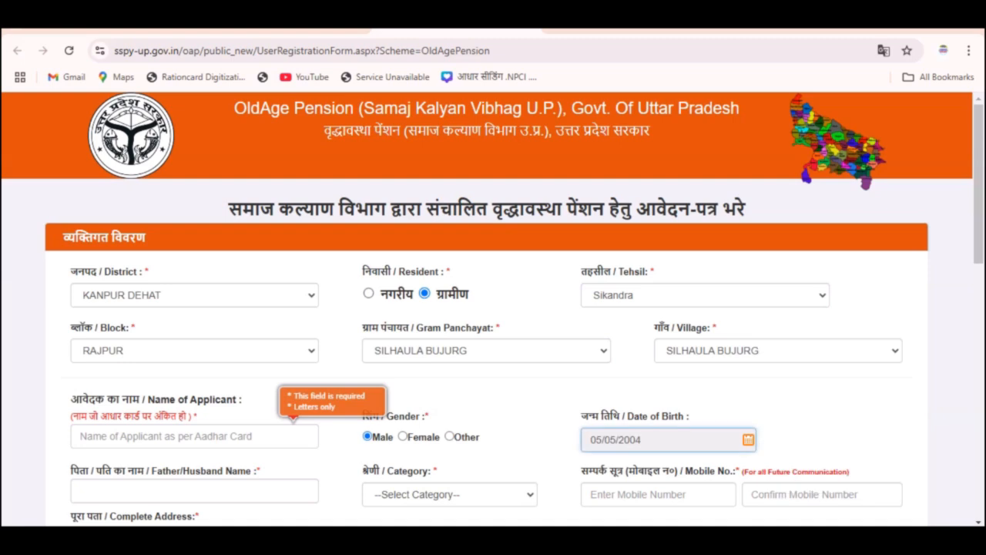
# Enter the father/husband name, choose OBC as category, and type the mobile number.
pyautogui.click(154, 490)
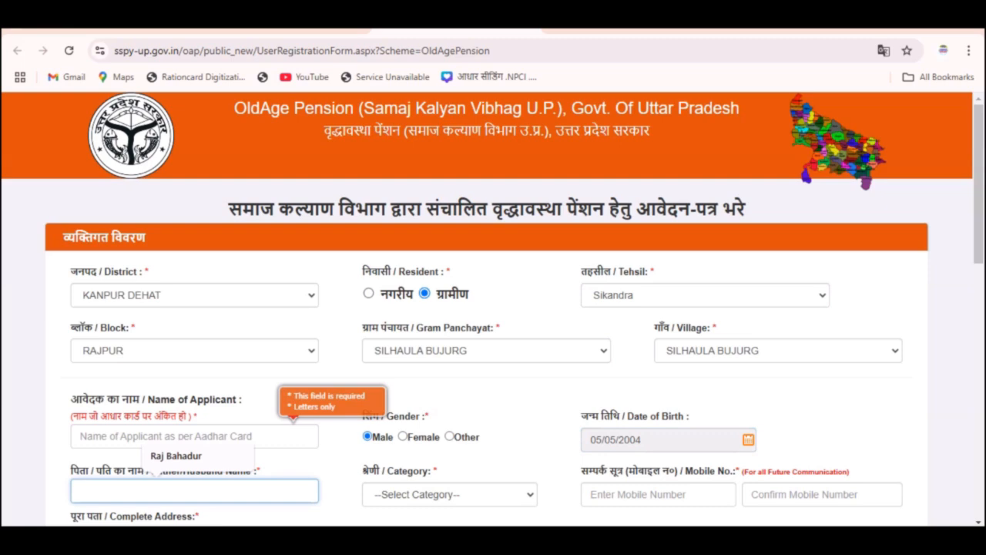
pyautogui.write('rahhhj')
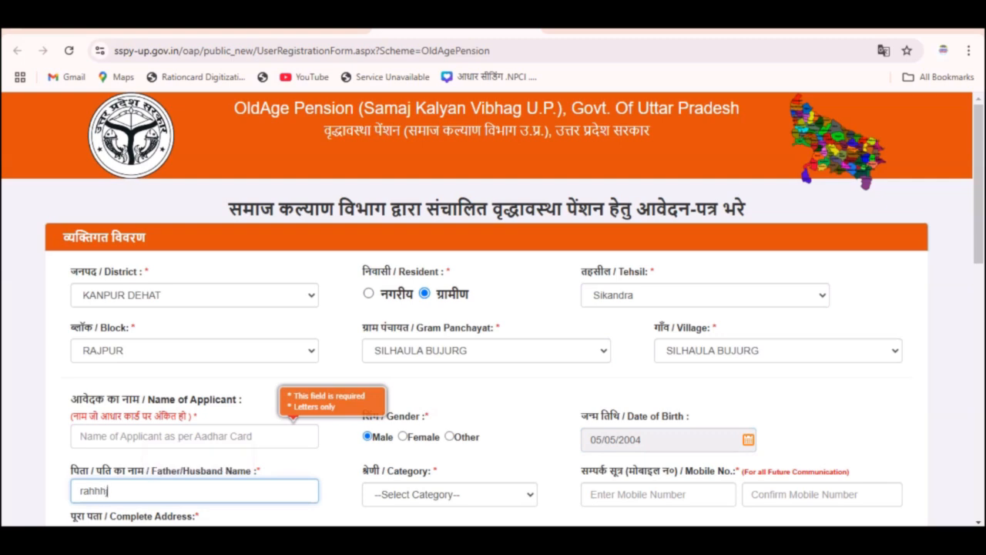
pyautogui.click(450, 494)
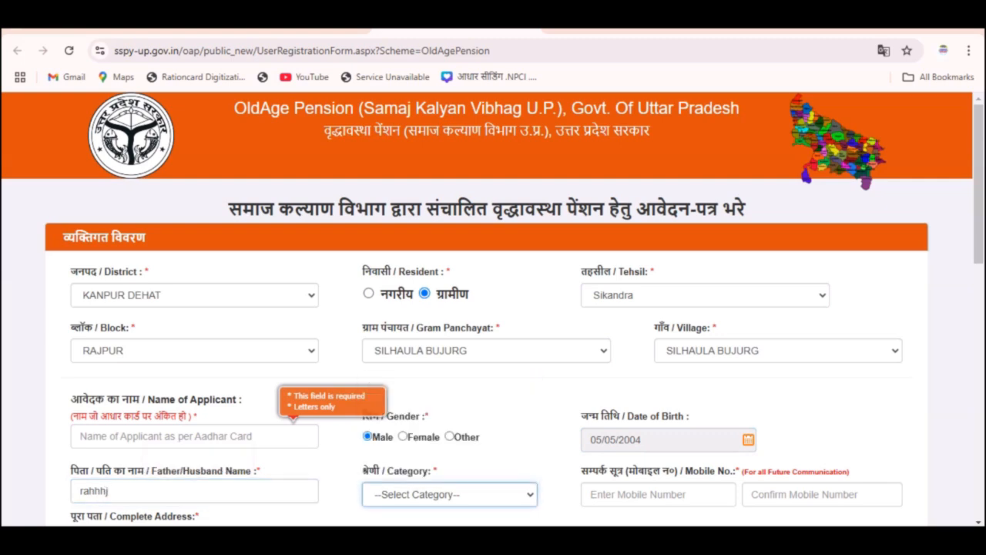
pyautogui.click(450, 495)
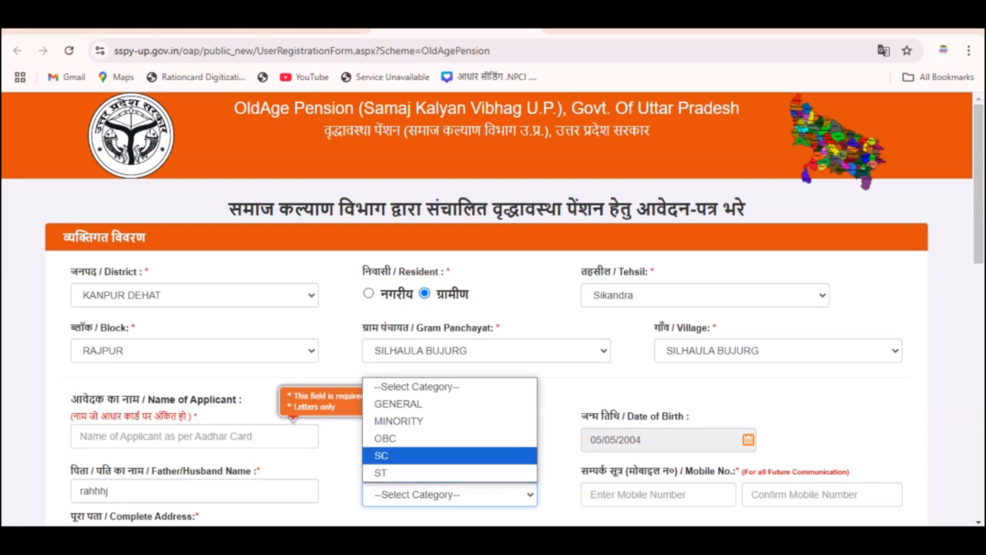
pyautogui.click(385, 438)
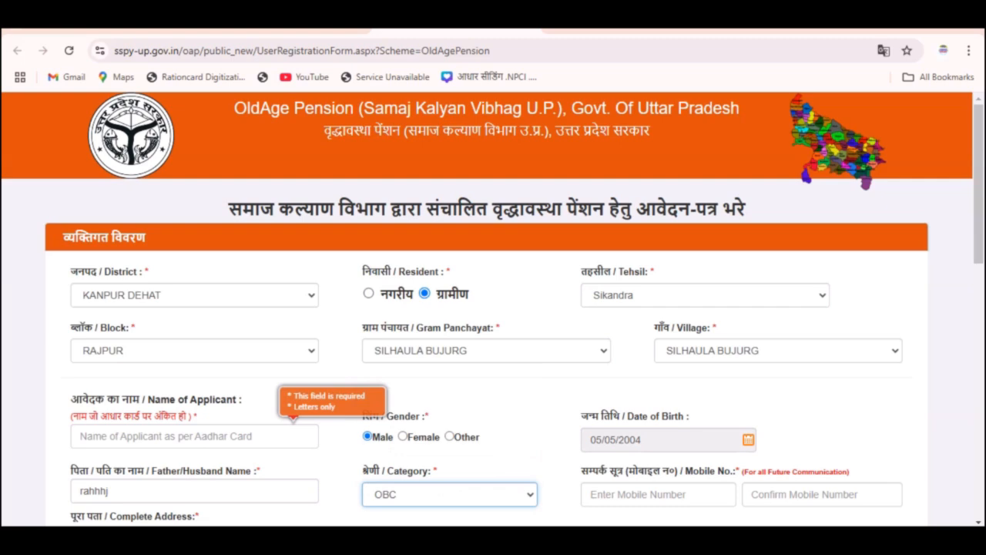
pyautogui.click(658, 495)
pyautogui.write('4')
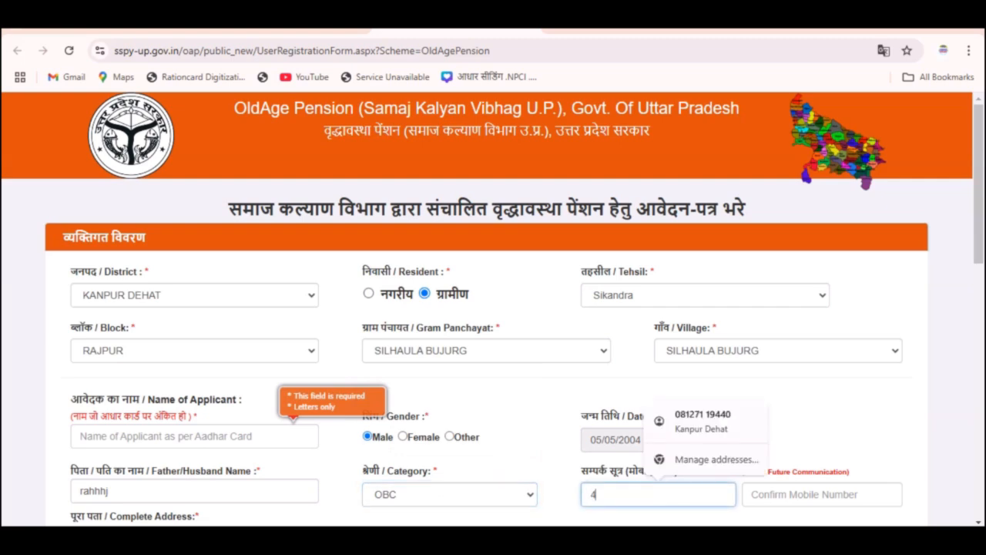
pyautogui.write('6578899')
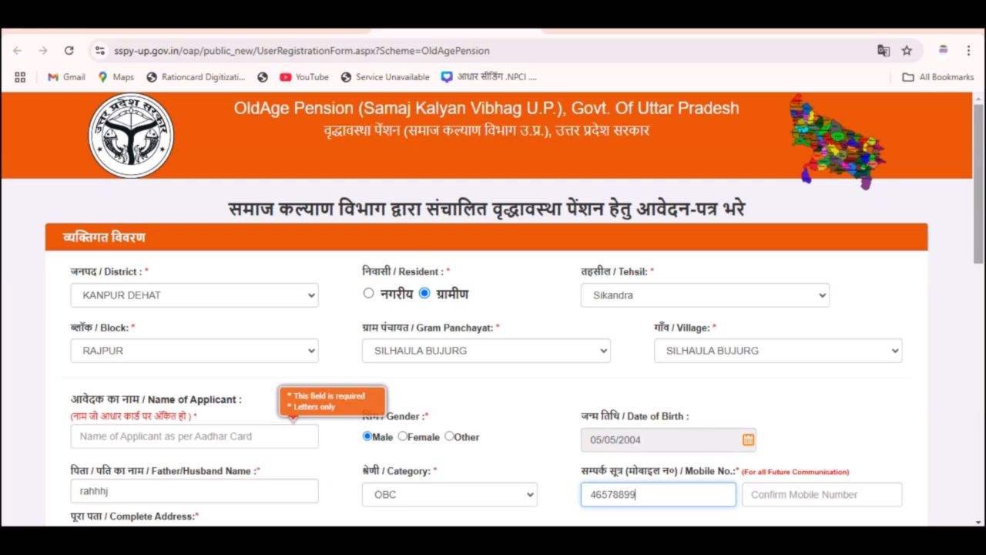
# Scroll to the Complete Address box and start typing the village address.
pyautogui.scroll(-3, 493, 309)
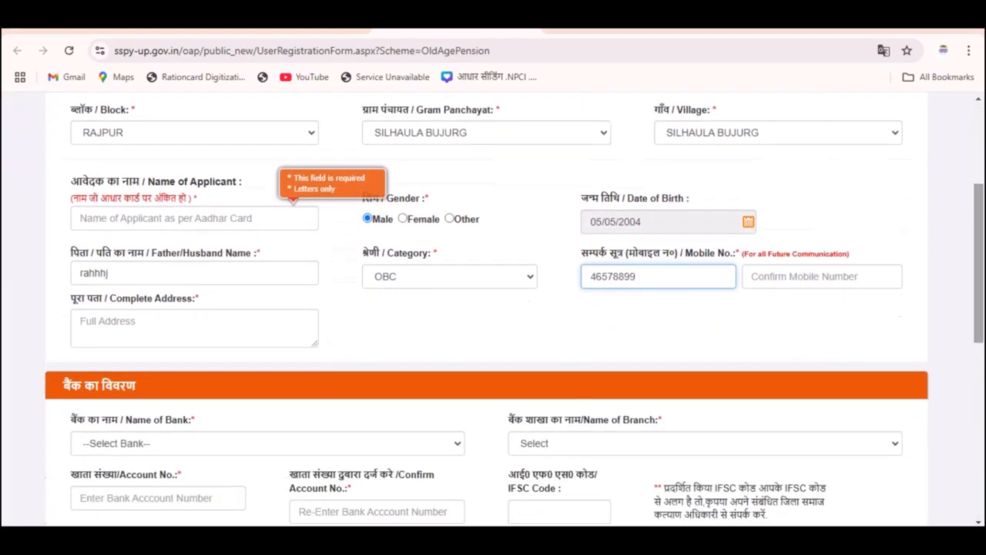
pyautogui.scroll(-1, 493, 308)
pyautogui.scroll(-2, 493, 308)
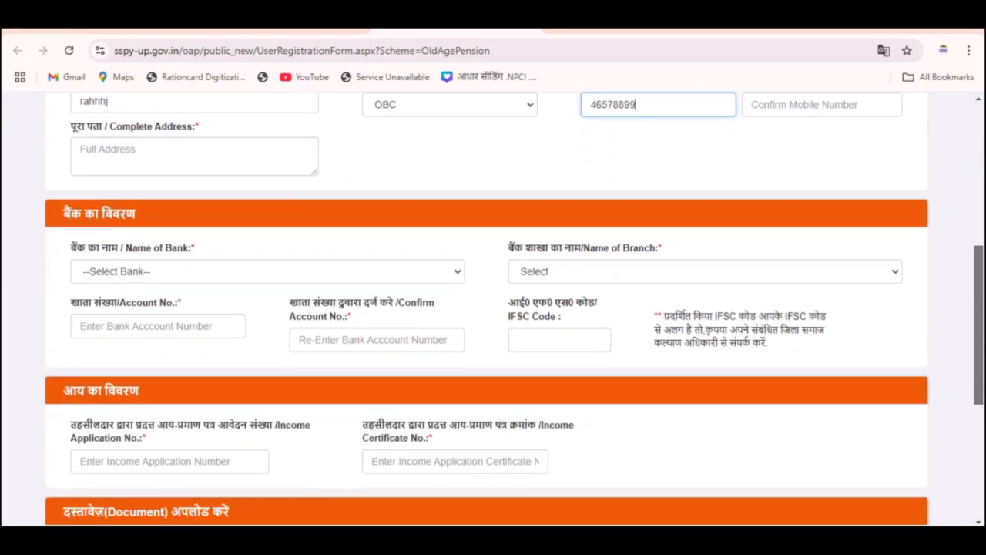
pyautogui.scroll(-1, 493, 308)
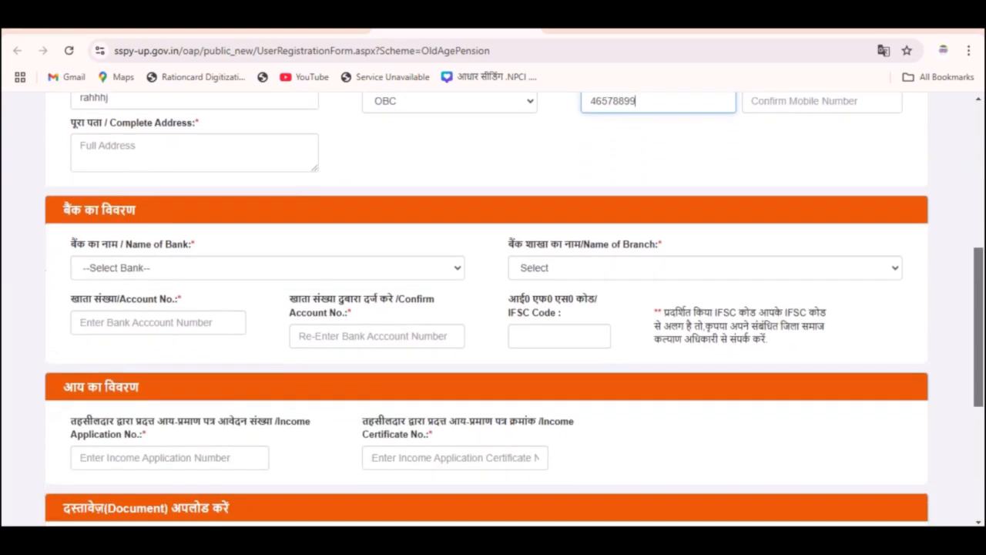
pyautogui.moveTo(978, 333); pyautogui.dragTo(978, 333)
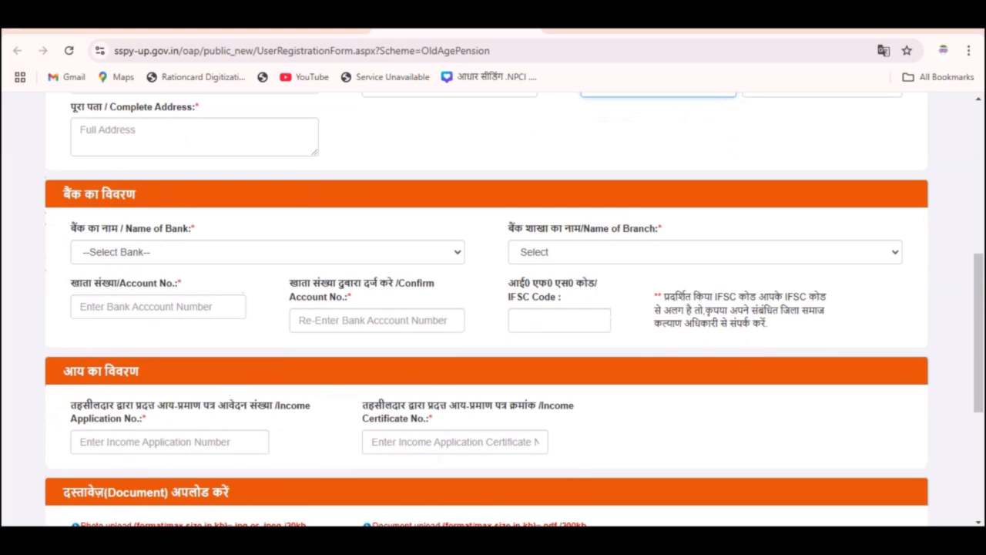
pyautogui.click(185, 138)
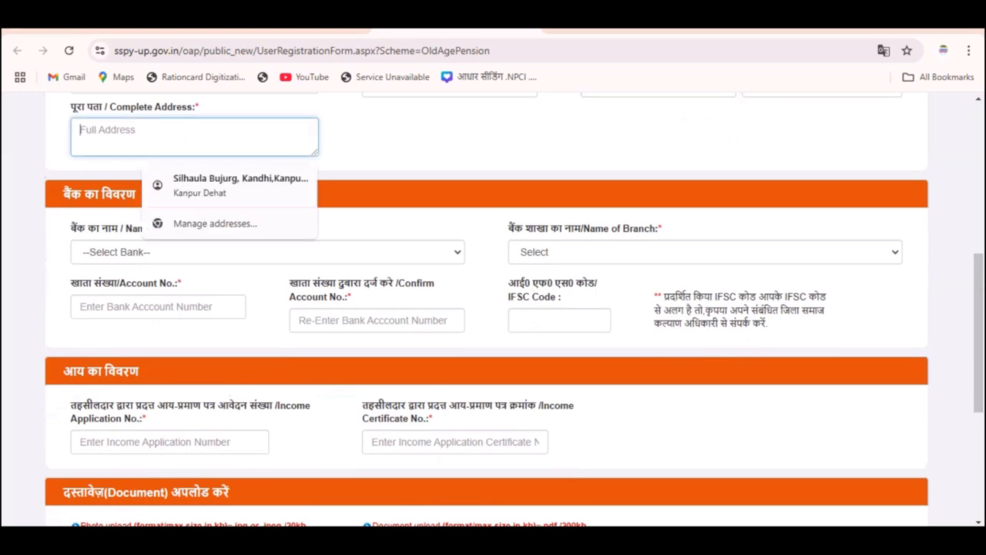
pyautogui.write('vill;')
pyautogui.press('Tab')
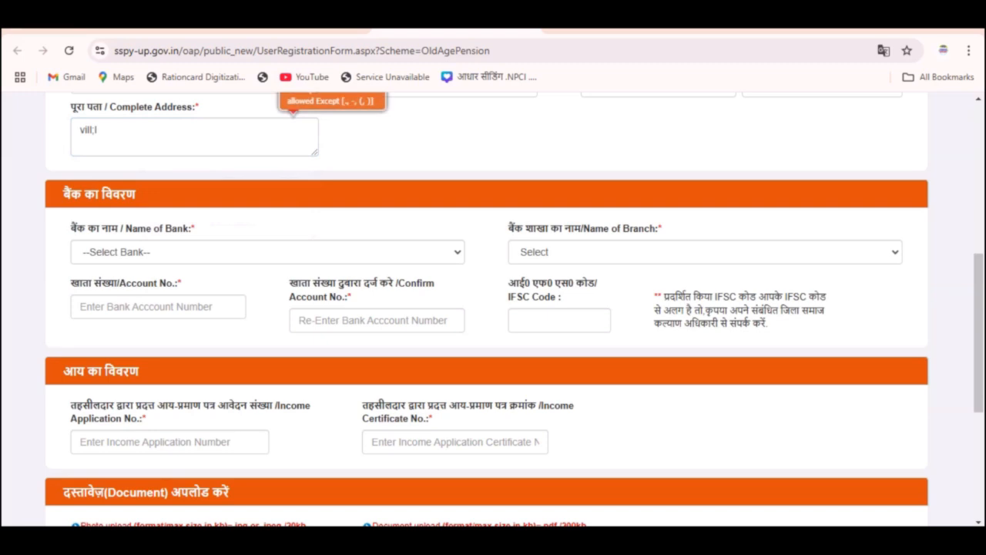
# Choose Baroda U.P. Bank as the bank.
pyautogui.click(268, 252)
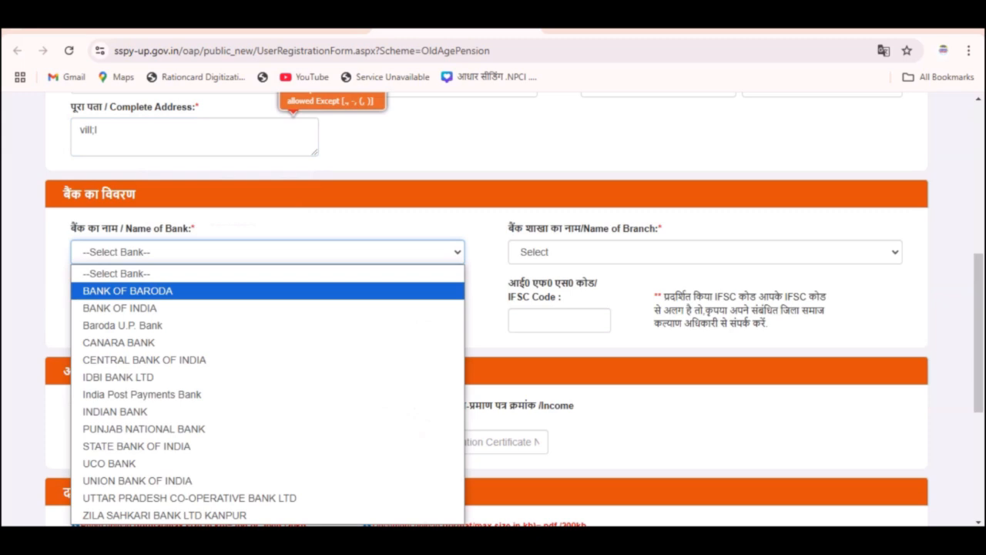
pyautogui.click(309, 226)
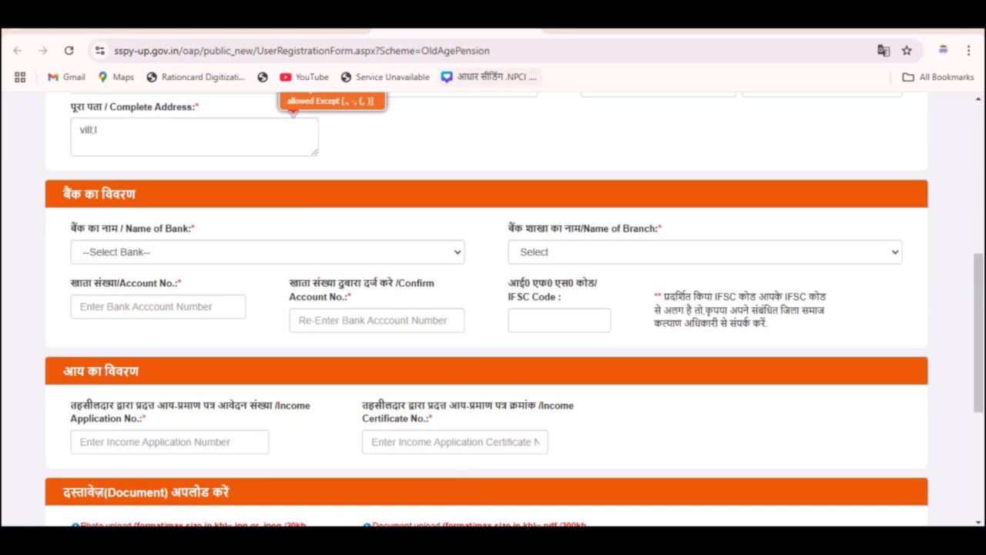
pyautogui.moveTo(38, 201)
pyautogui.mouseDown()
pyautogui.moveTo(69, 211)
pyautogui.moveTo(120, 200)
pyautogui.mouseUp()
pyautogui.click(267, 252)
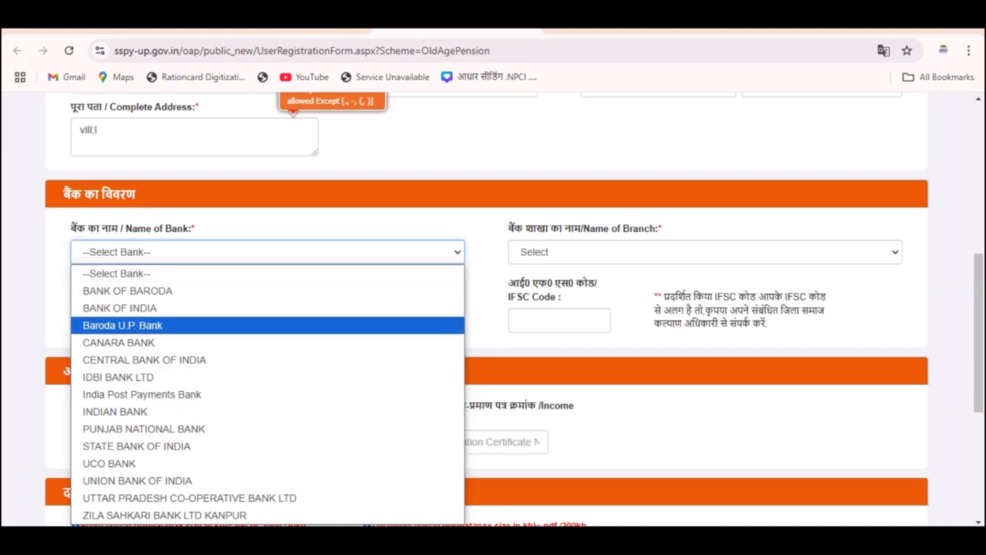
pyautogui.click(267, 326)
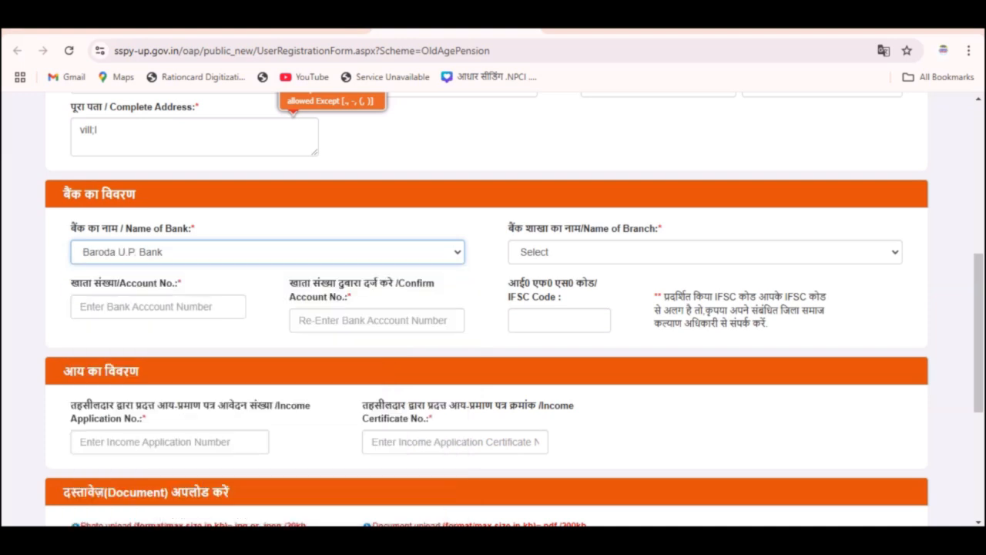
# Select KANDHI as the Baroda U.P. Bank branch.
pyautogui.click(705, 252)
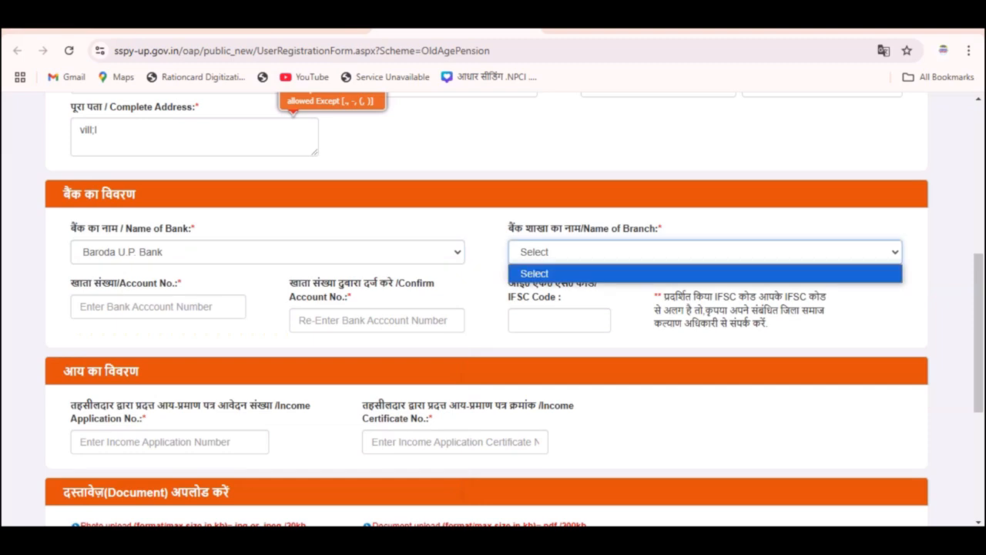
pyautogui.click(705, 252)
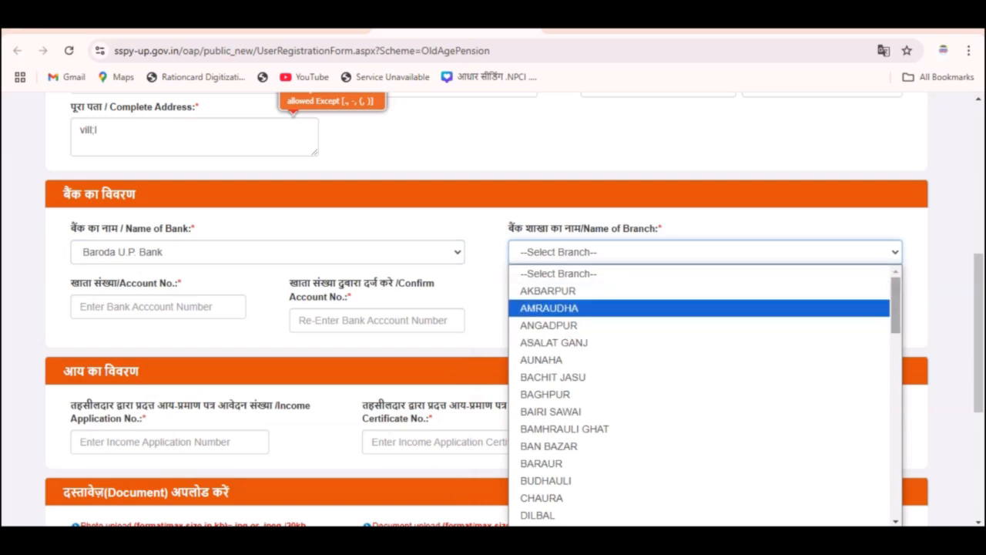
pyautogui.moveTo(896, 304); pyautogui.dragTo(896, 487)
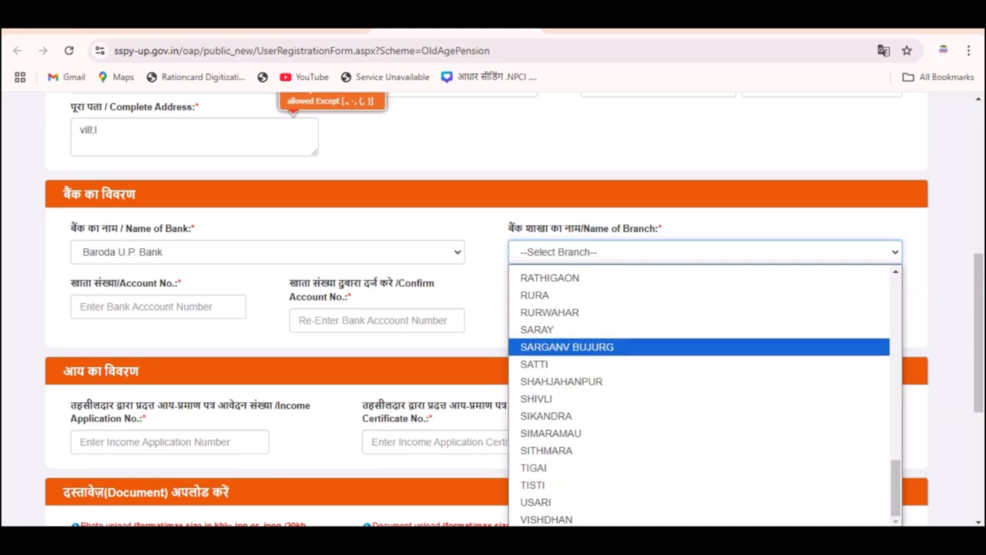
pyautogui.scroll(3, 705, 392)
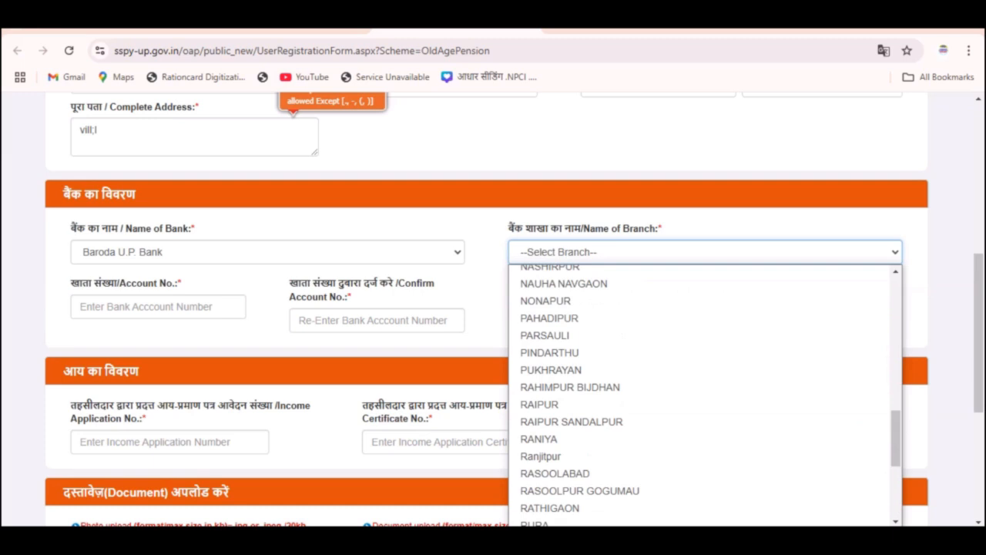
pyautogui.scroll(4, 705, 393)
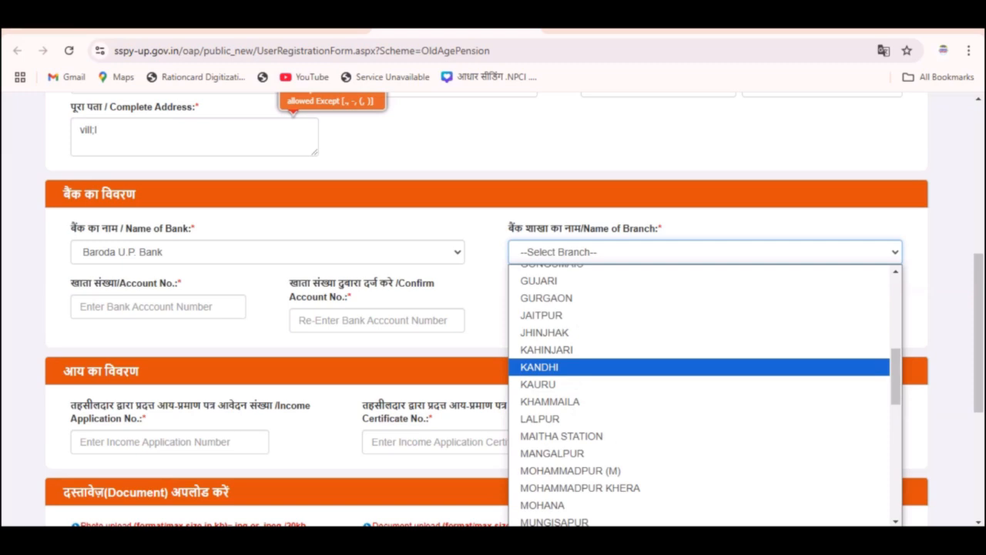
pyautogui.click(540, 367)
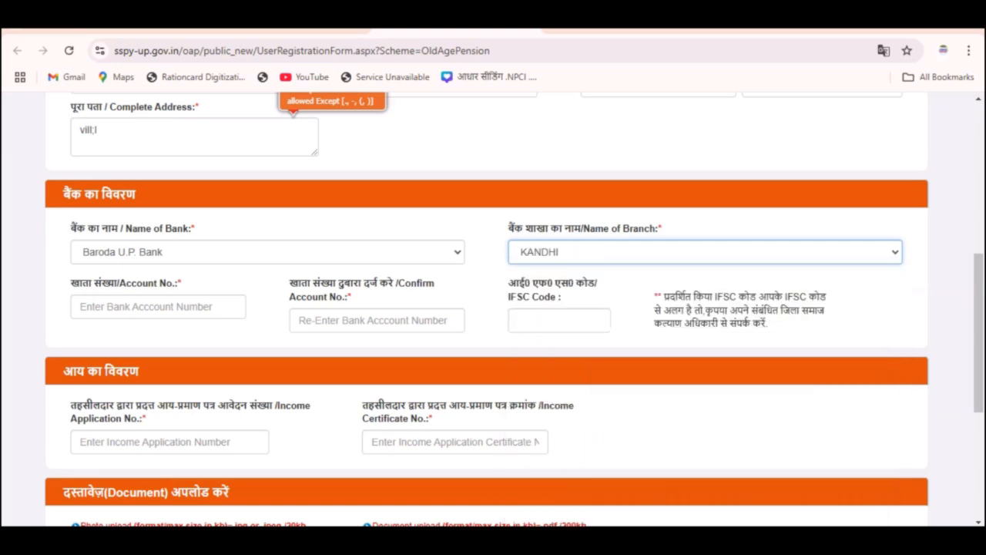
pyautogui.click(158, 307)
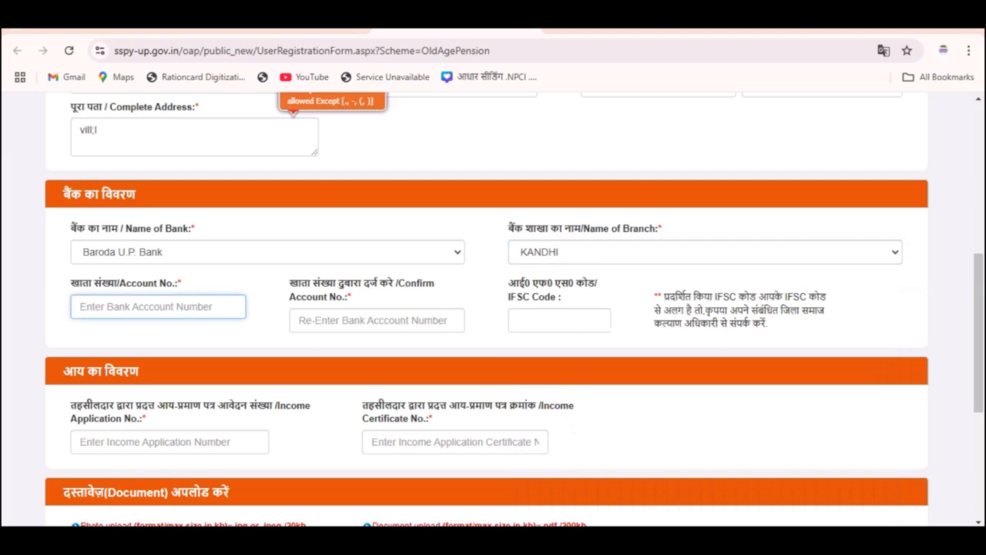
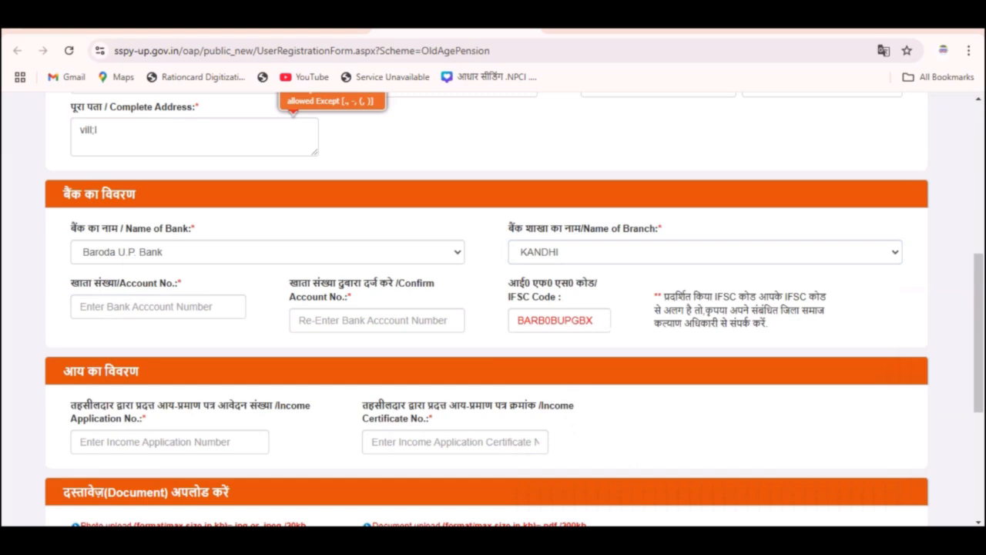
# Enter the bank account number and its confirmation, then scroll to the income section.
pyautogui.click(376, 320)
pyautogui.write('6uii')
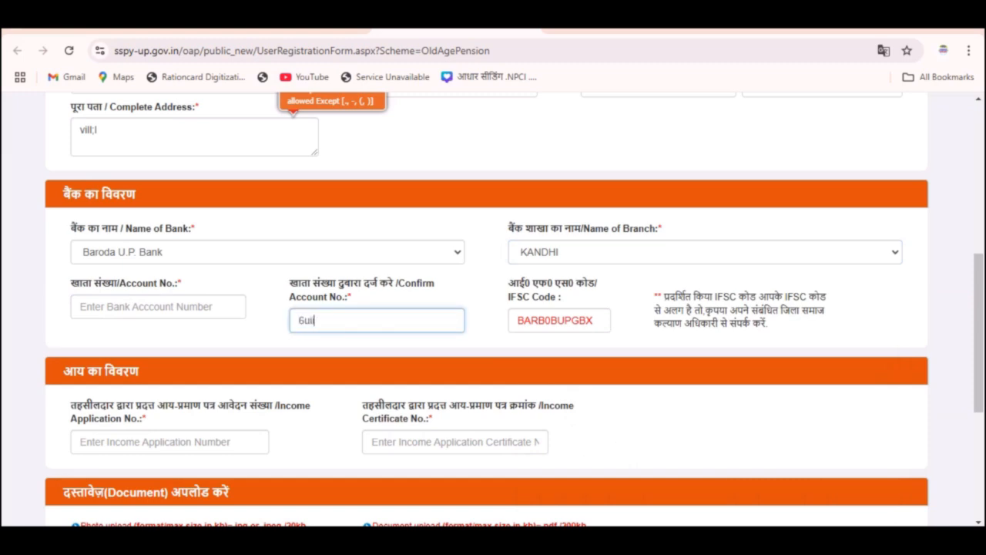
pyautogui.write('o')
pyautogui.press('Tab')
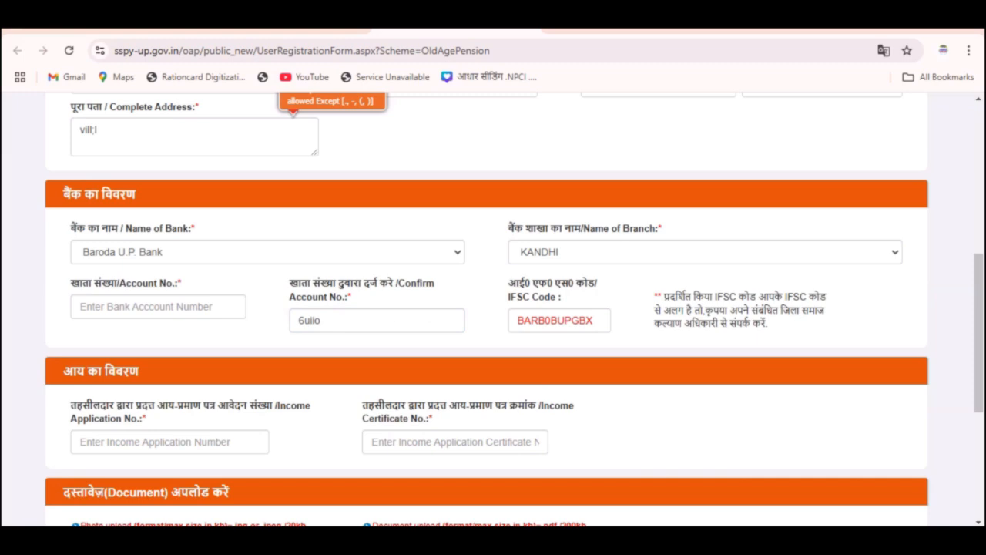
pyautogui.scroll(-3, 493, 308)
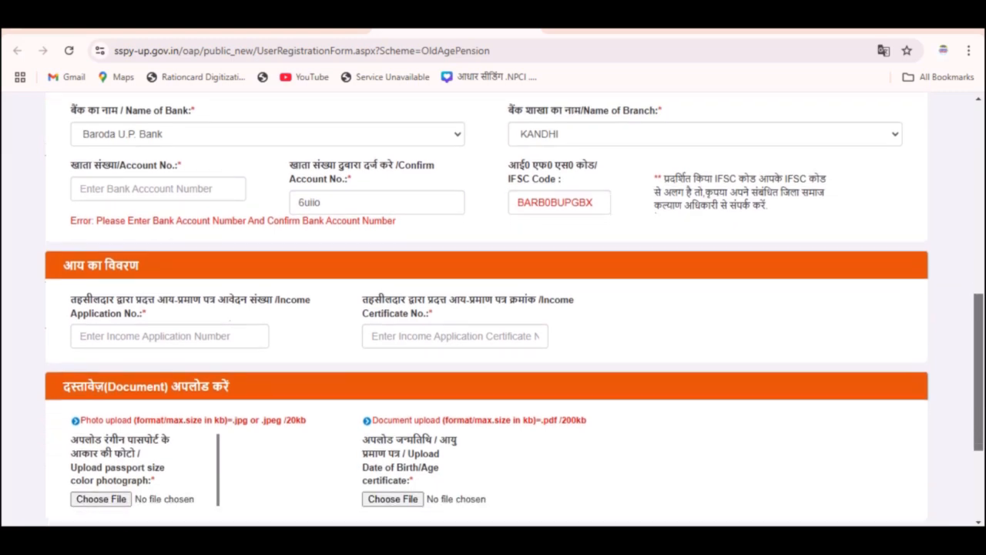
pyautogui.scroll(-1, 493, 309)
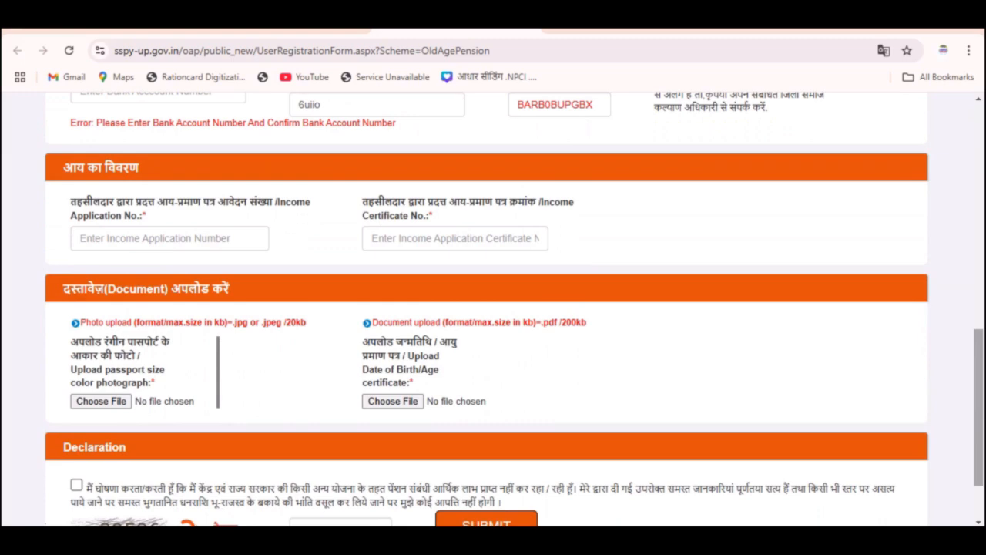
# Type the 12-digit income application number and the income certificate number.
pyautogui.click(170, 238)
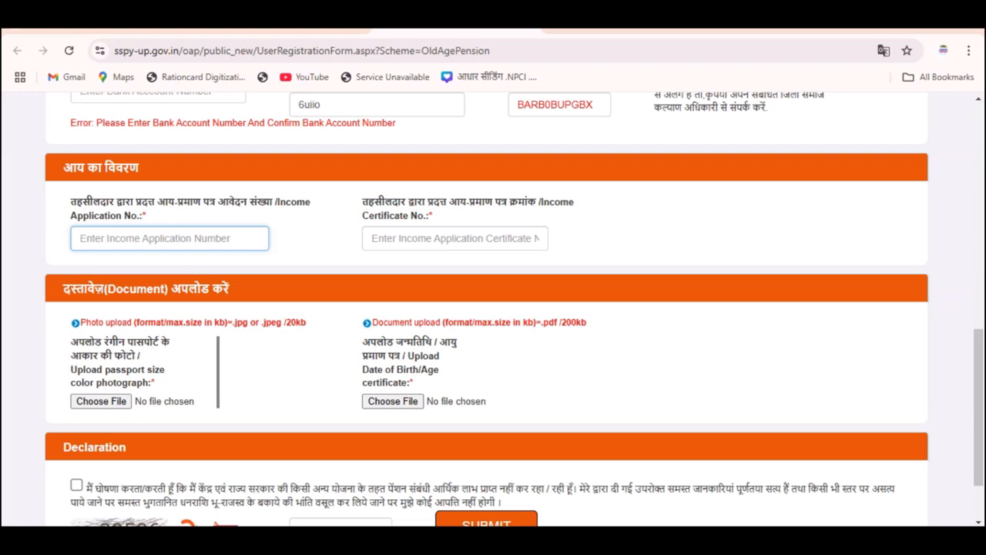
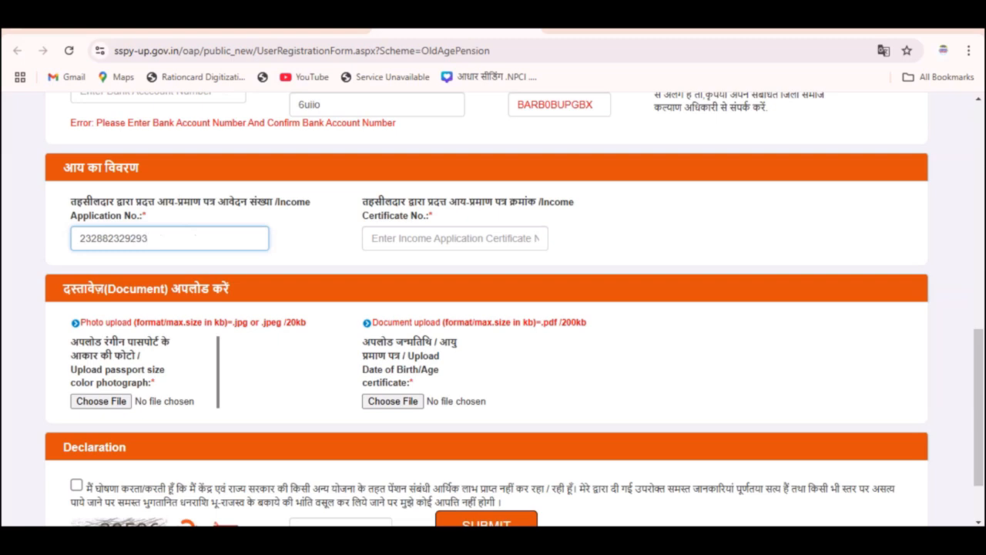
pyautogui.click(455, 238)
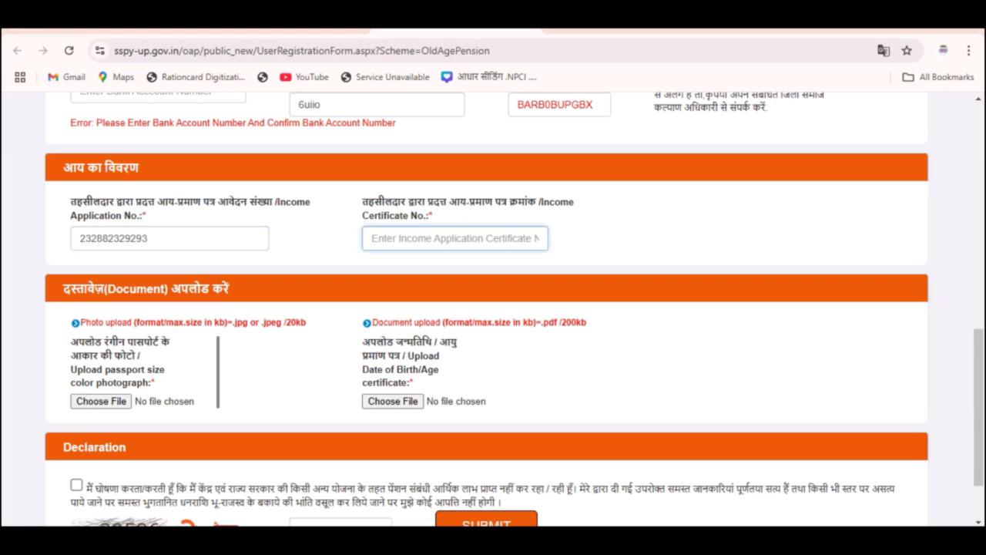
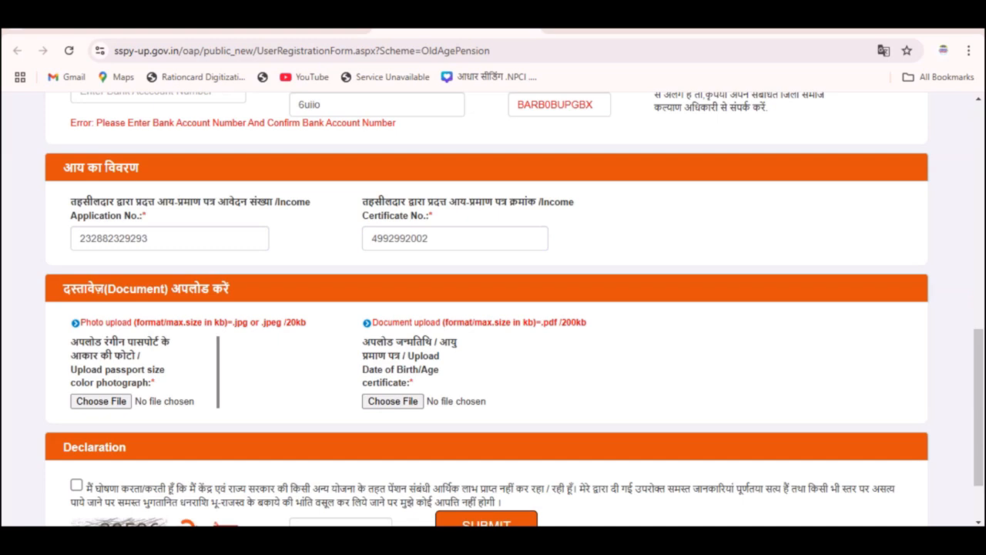
pyautogui.moveTo(61, 409)
pyautogui.mouseDown()
pyautogui.moveTo(94, 415)
pyautogui.moveTo(131, 396)
pyautogui.mouseUp()
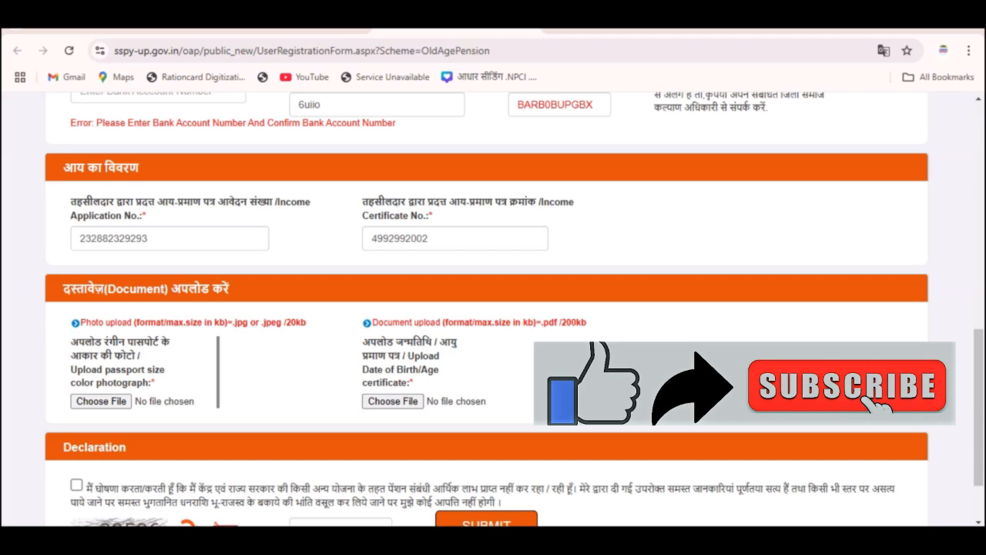
pyautogui.moveTo(978, 408); pyautogui.dragTo(978, 443)
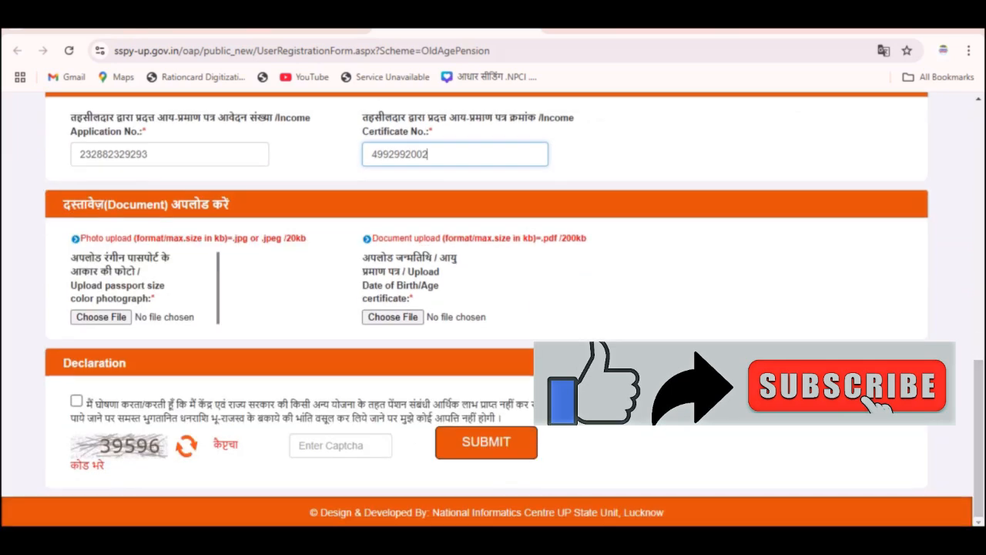